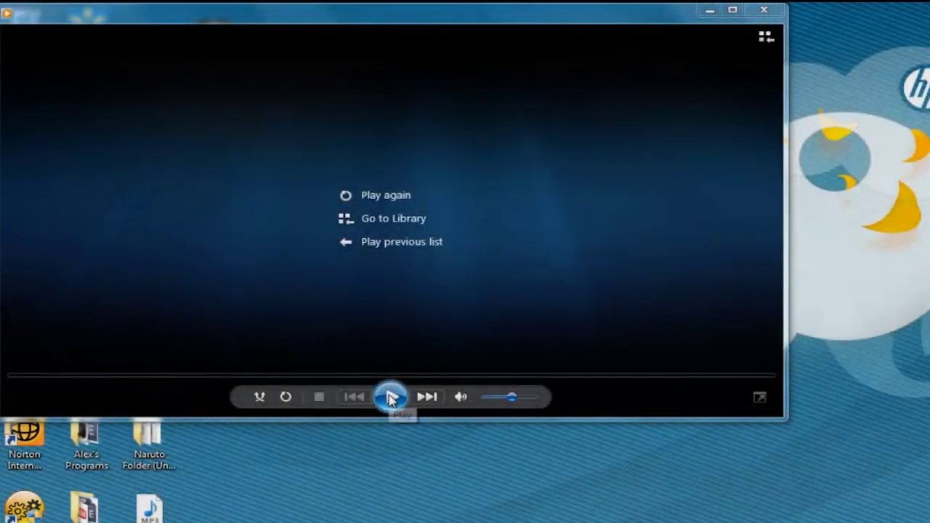
# - Play the Untitled gameplay clip in Windows Media Player with volume at zero, then close the player
pyautogui.click(391, 398)
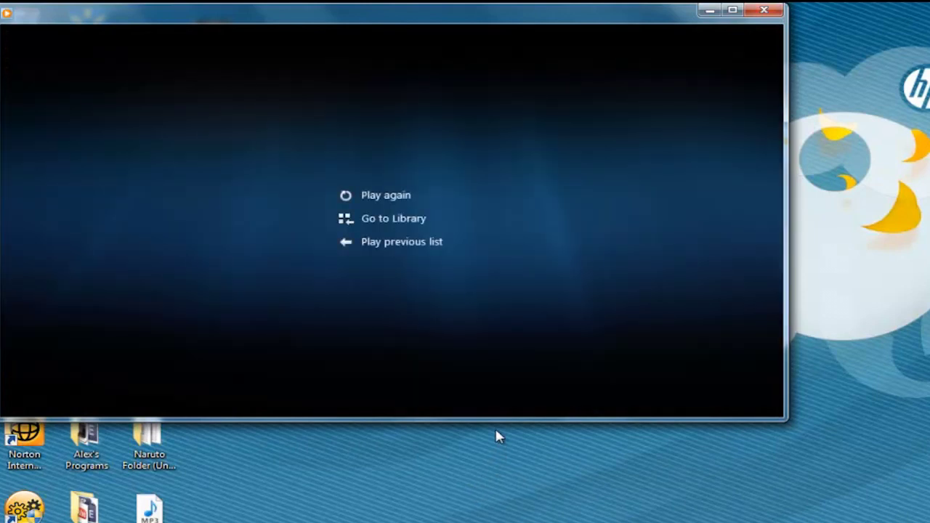
pyautogui.moveTo(505, 412)
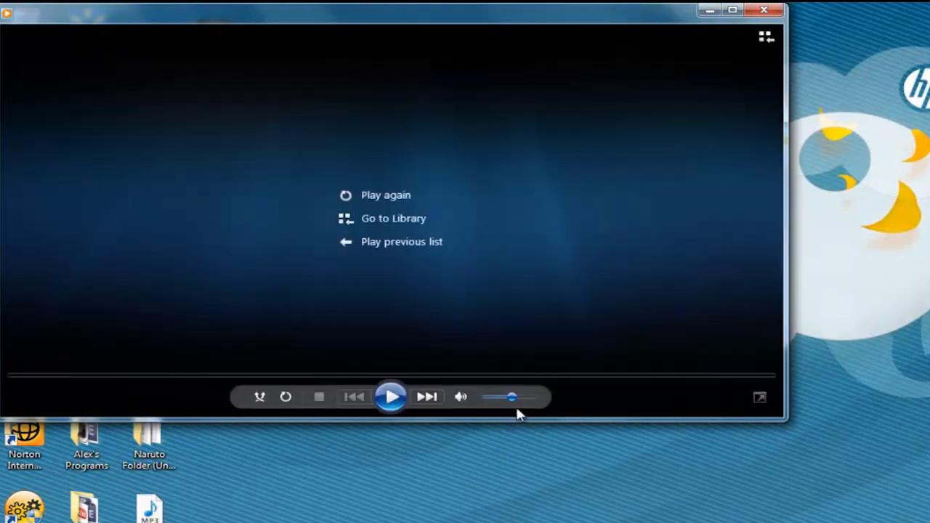
pyautogui.moveTo(514, 399); pyautogui.dragTo(441, 409)
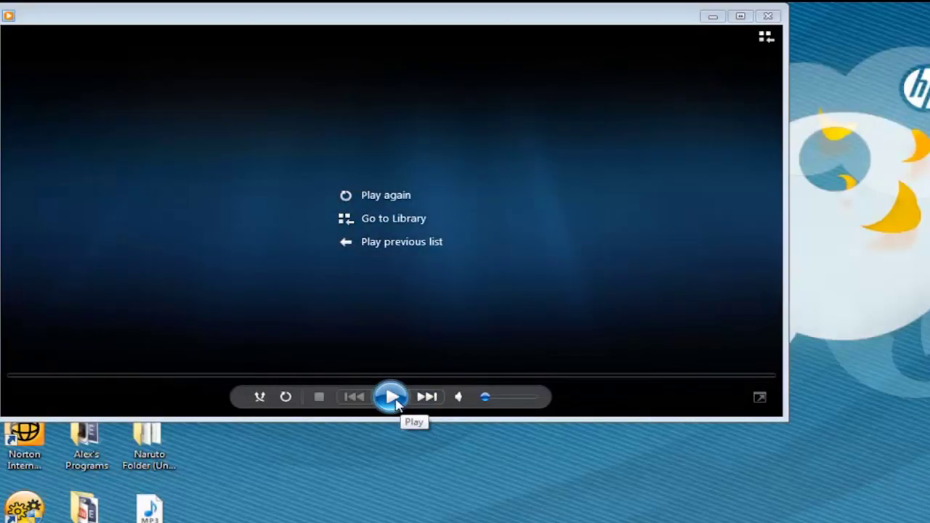
pyautogui.click(392, 397)
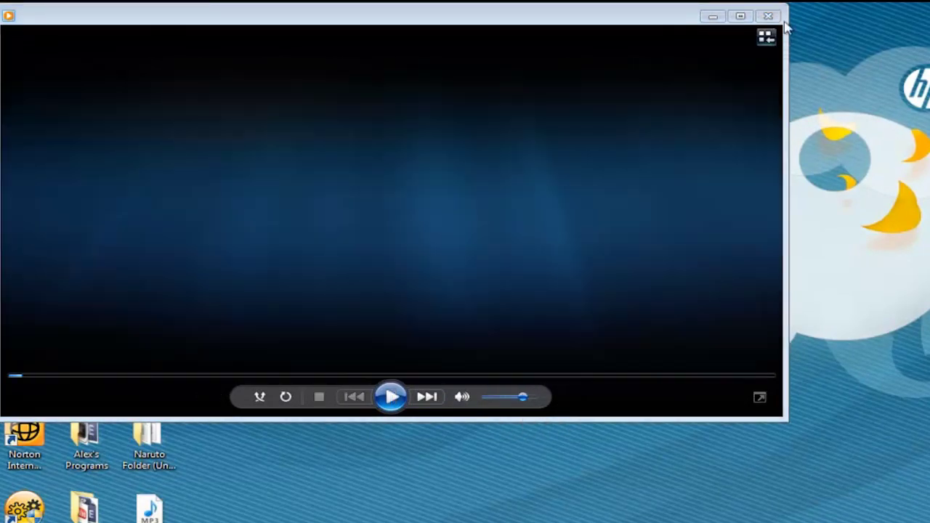
pyautogui.click(768, 16)
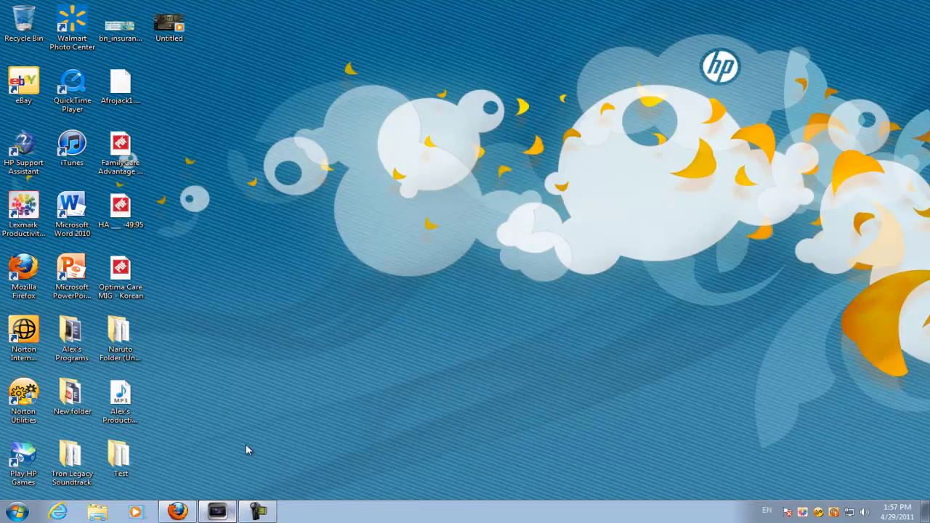
# - Add the Call of Duty clip to the timeline on track 1, starting at 0:00
pyautogui.click(218, 512)
pyautogui.moveTo(185, 82); pyautogui.dragTo(466, 351)
pyautogui.scroll(-5, 495, 354)
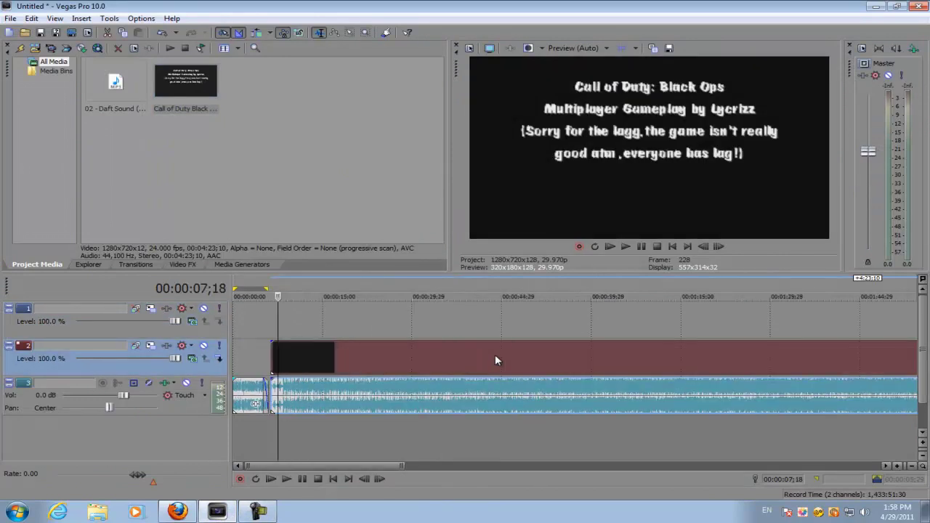
pyautogui.click(448, 350)
pyautogui.click(491, 354)
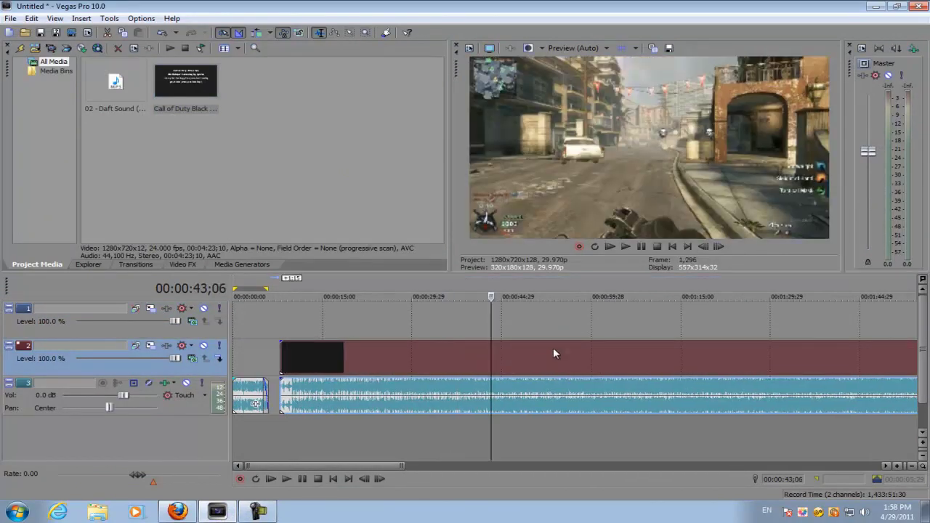
pyautogui.moveTo(560, 357); pyautogui.dragTo(586, 321)
pyautogui.click(440, 445)
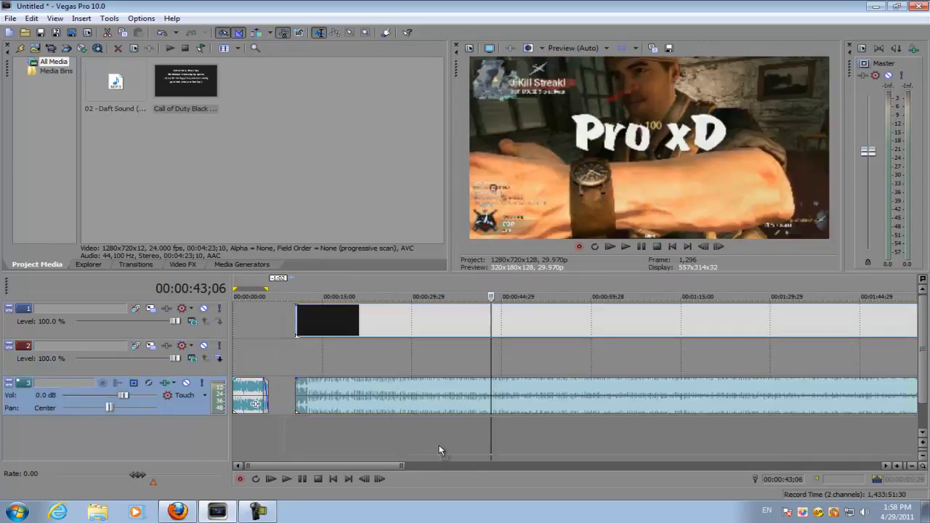
pyautogui.moveTo(347, 396); pyautogui.dragTo(284, 435)
# - Preview the clip and park the cursor at 1:14;09
pyautogui.press('space')
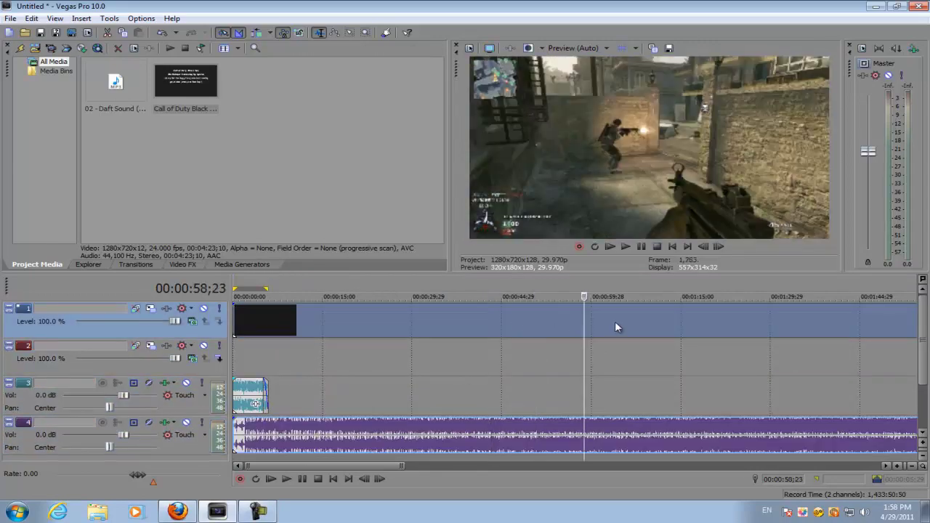
pyautogui.click(654, 326)
pyautogui.click(684, 315)
pyautogui.scroll(3, 654, 324)
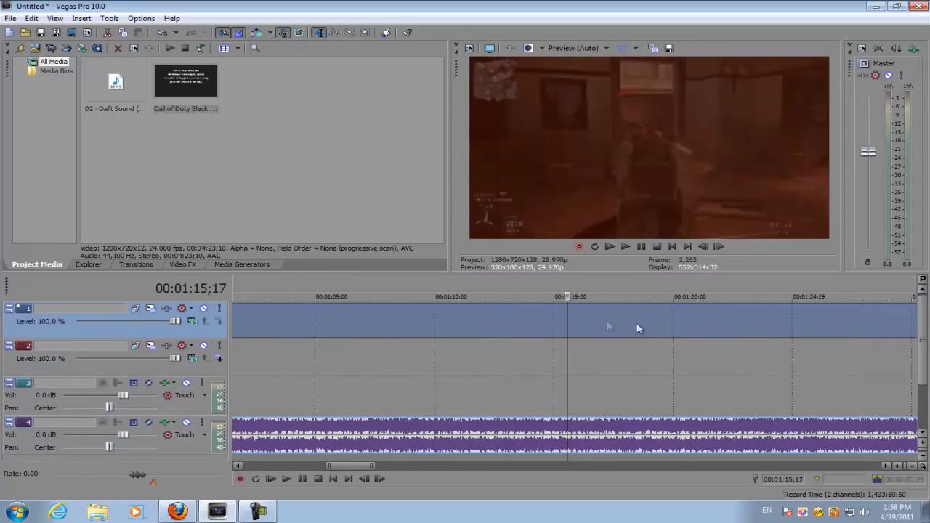
pyautogui.click(513, 331)
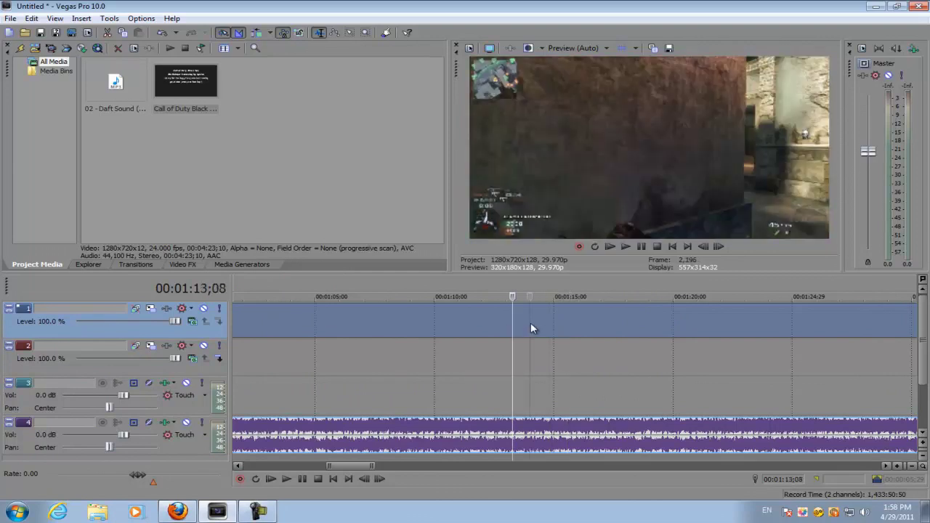
pyautogui.click(529, 325)
pyautogui.click(524, 321)
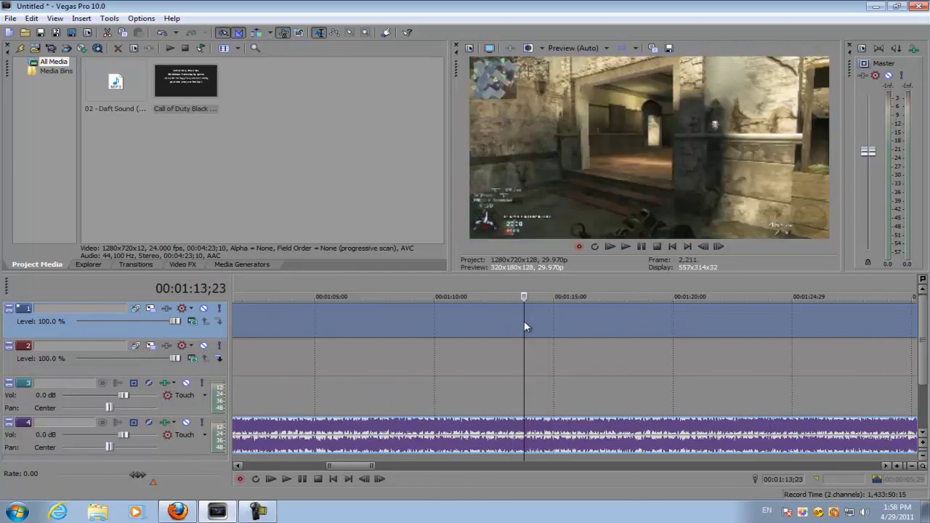
pyautogui.click(538, 326)
# - Split the gameplay at 1:14;09 and delete the part before the split
pyautogui.press('s')
pyautogui.rightClick(538, 325)
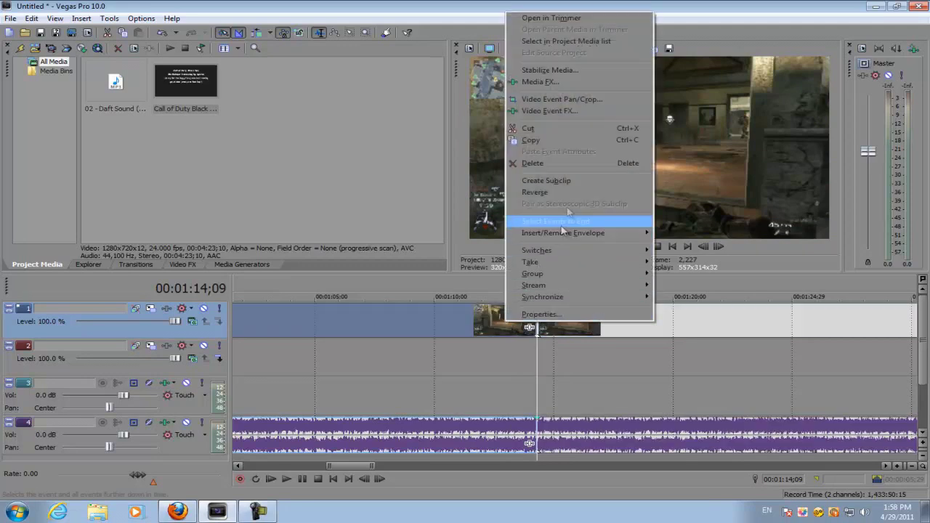
pyautogui.click(570, 164)
# - Scrub through the footage from 1:15;08 to the doorway frame at 1:19;18
pyautogui.click(559, 323)
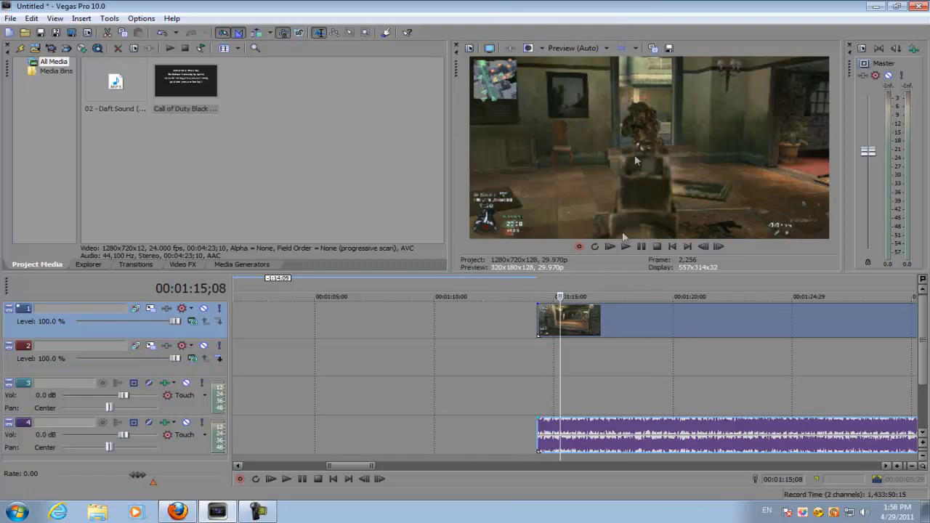
pyautogui.click(574, 333)
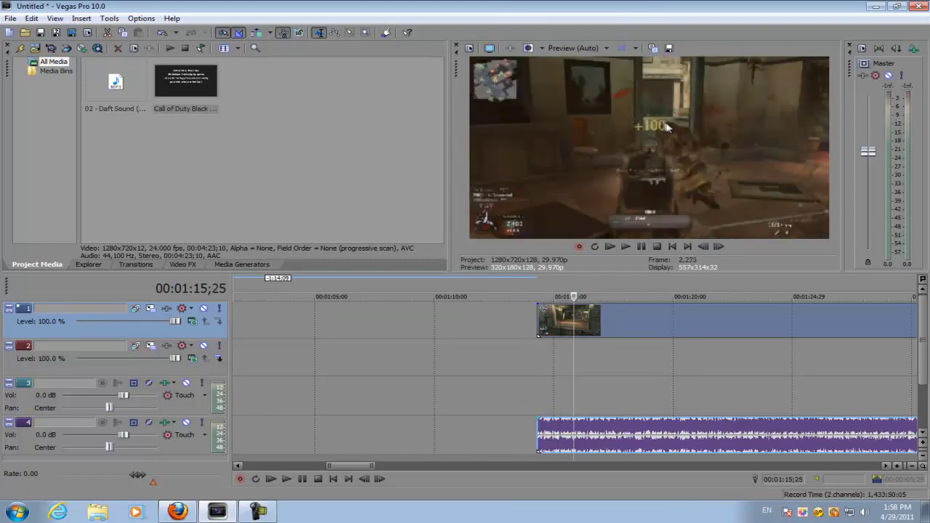
pyautogui.click(587, 323)
pyautogui.click(608, 330)
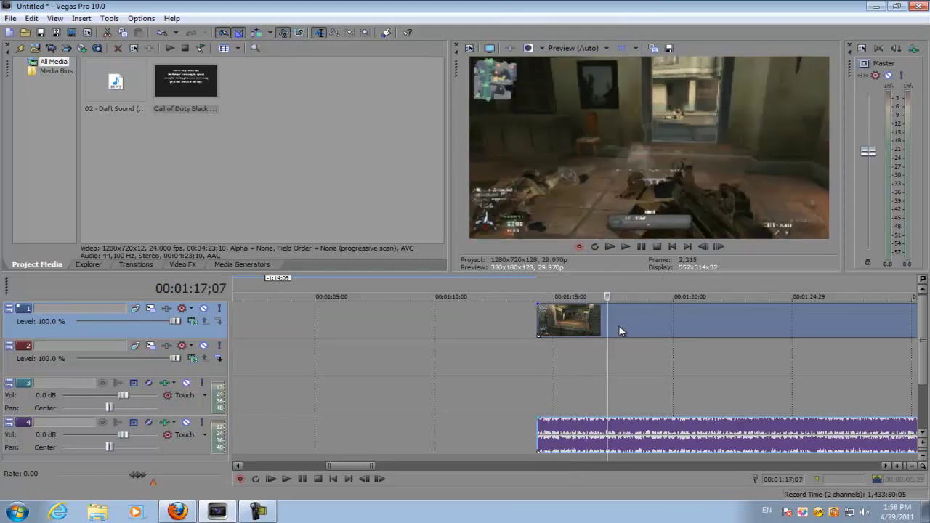
pyautogui.click(620, 325)
pyautogui.click(642, 324)
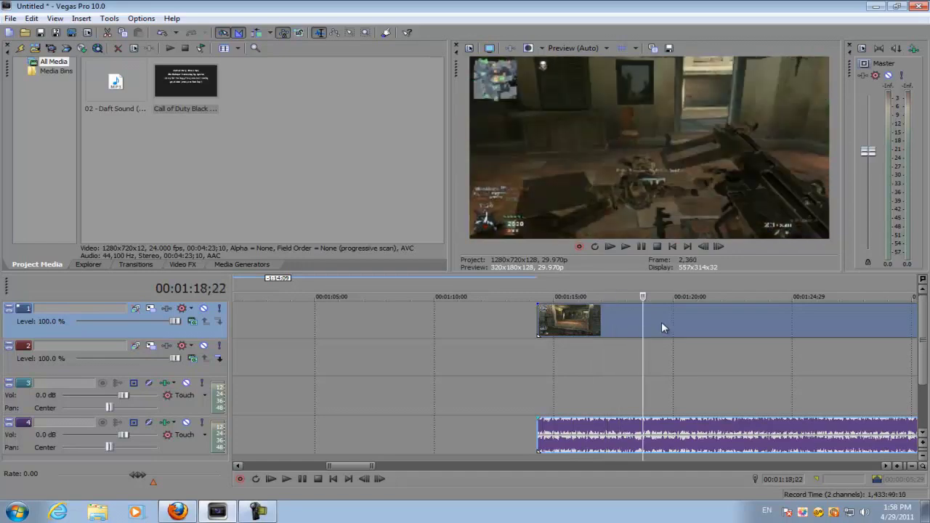
pyautogui.click(661, 322)
pyautogui.scroll(8, 666, 321)
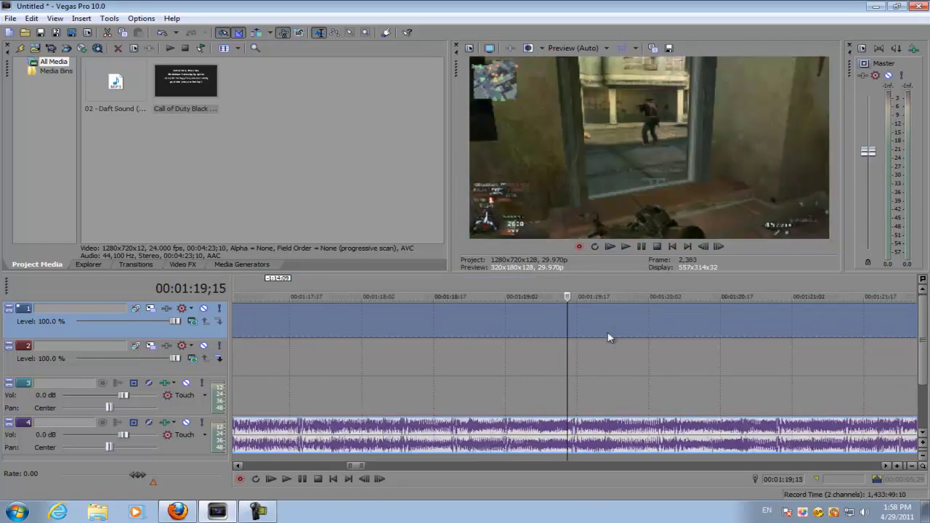
pyautogui.press('Right')
pyautogui.press('Right')
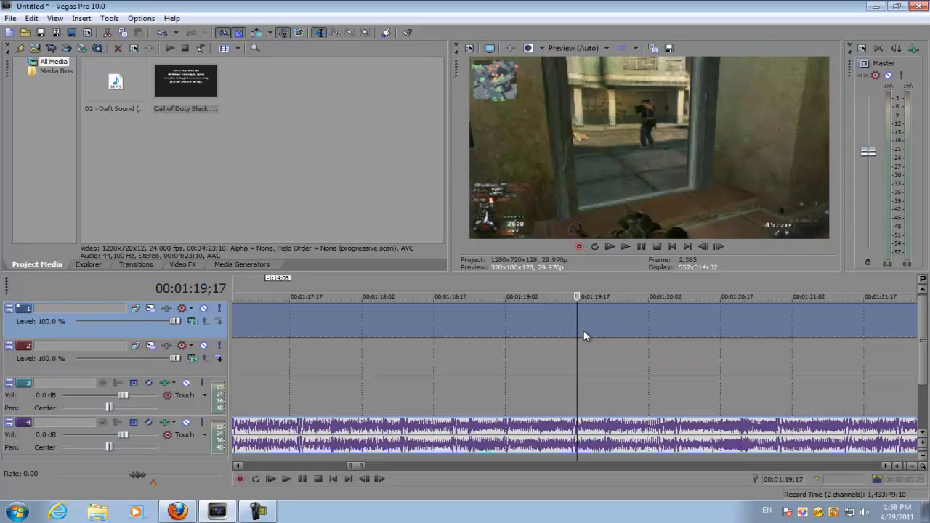
pyautogui.press('Right')
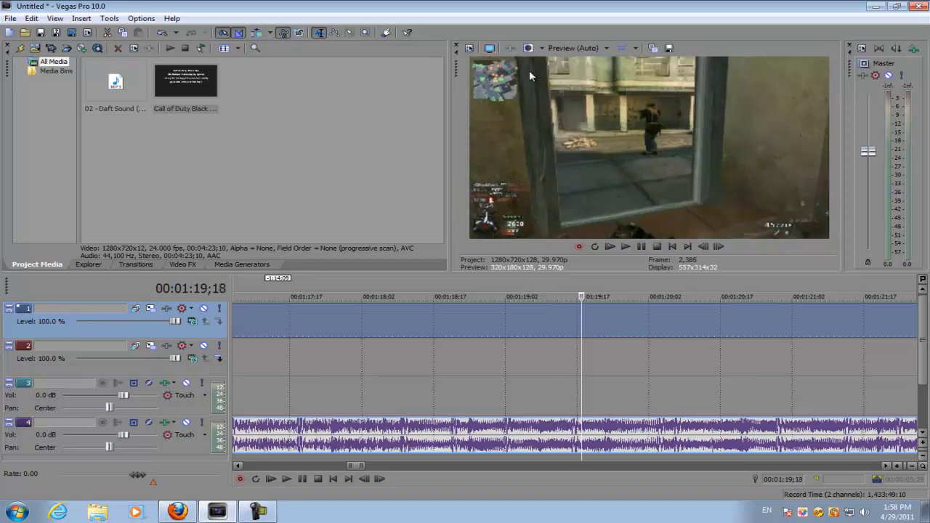
# - Keep the project video template at HDV 720-30p in Project Video Properties
pyautogui.click(469, 48)
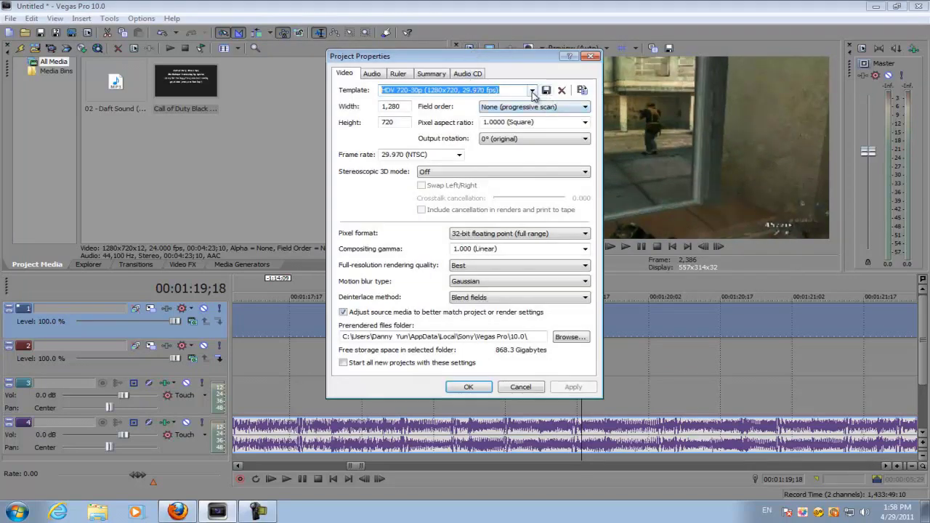
pyautogui.click(533, 91)
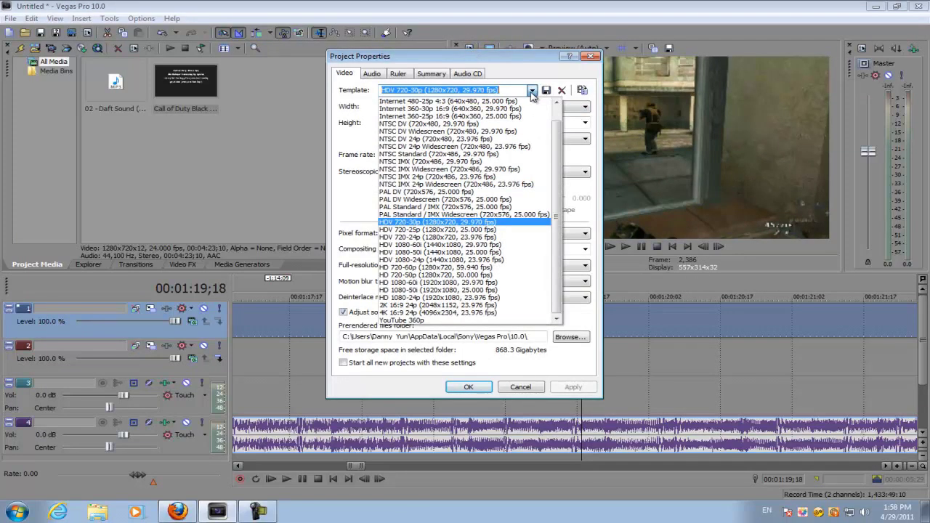
pyautogui.click(506, 228)
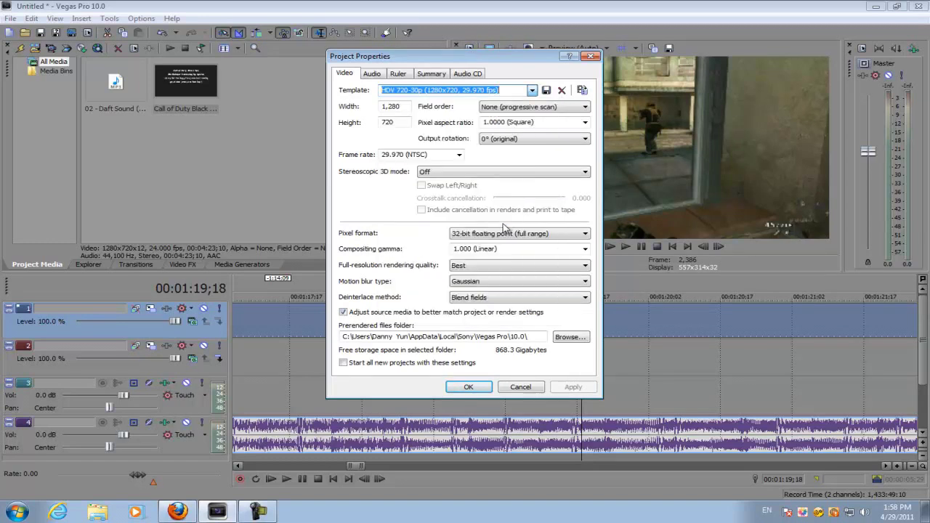
pyautogui.click(469, 387)
# - Set the preview quality to Best (Full)
pyautogui.click(578, 48)
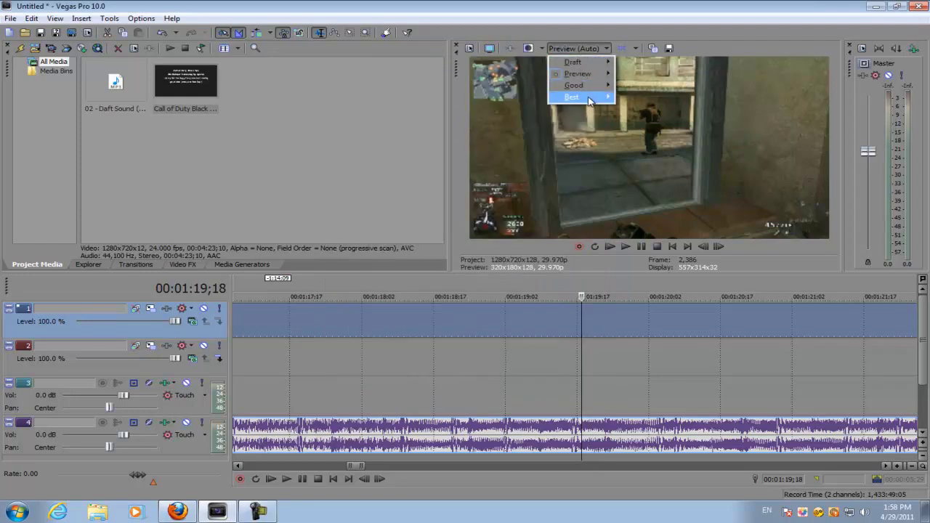
pyautogui.moveTo(591, 100)
pyautogui.click(637, 109)
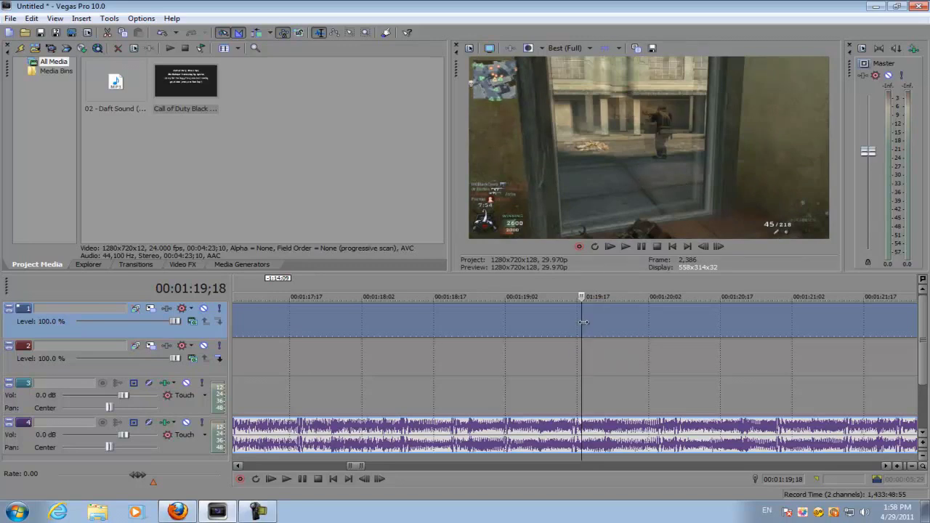
# - Split the clip at 1:19;18, delete the footage after it, and remove audio track 4
pyautogui.press('s')
pyautogui.rightClick(615, 320)
pyautogui.click(663, 165)
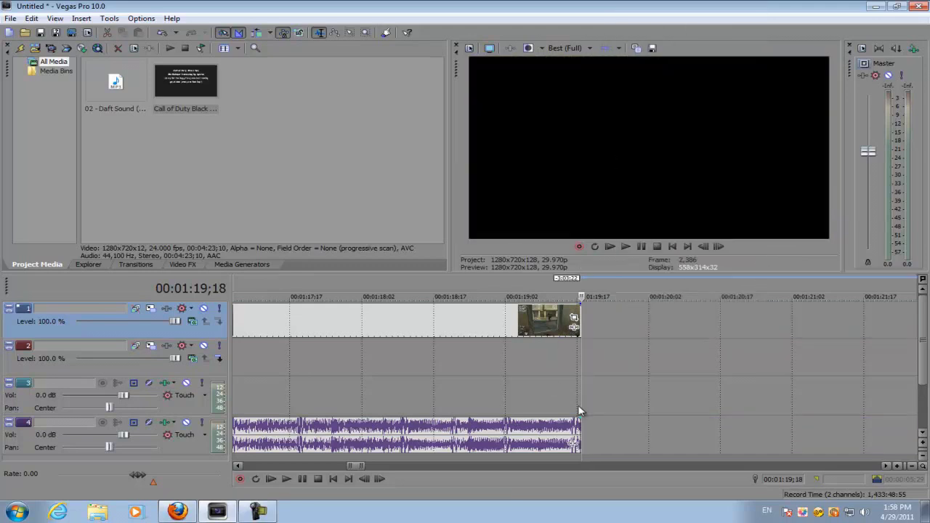
pyautogui.rightClick(596, 437)
pyautogui.click(632, 350)
# - Select the track 1 gameplay clip and view the track 1 and 2 option lists without changes
pyautogui.click(468, 328)
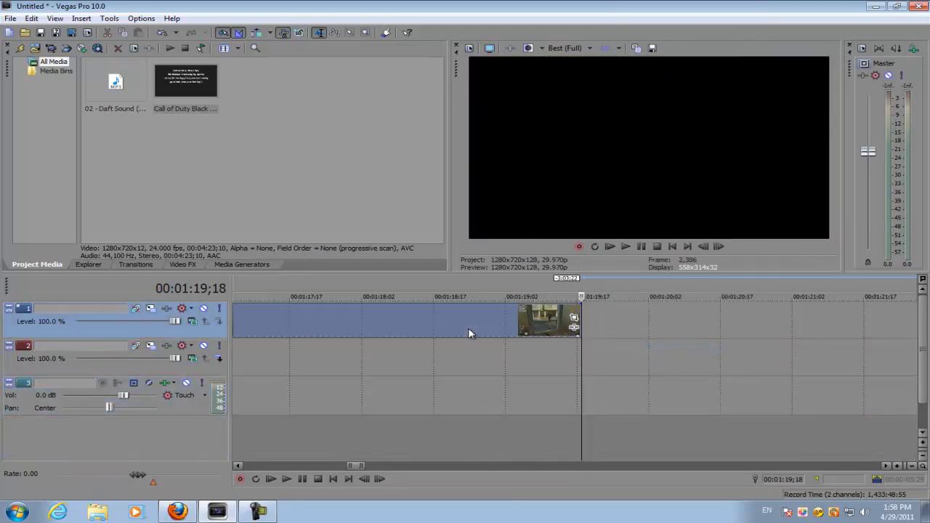
pyautogui.scroll(-5, 542, 389)
pyautogui.rightClick(567, 404)
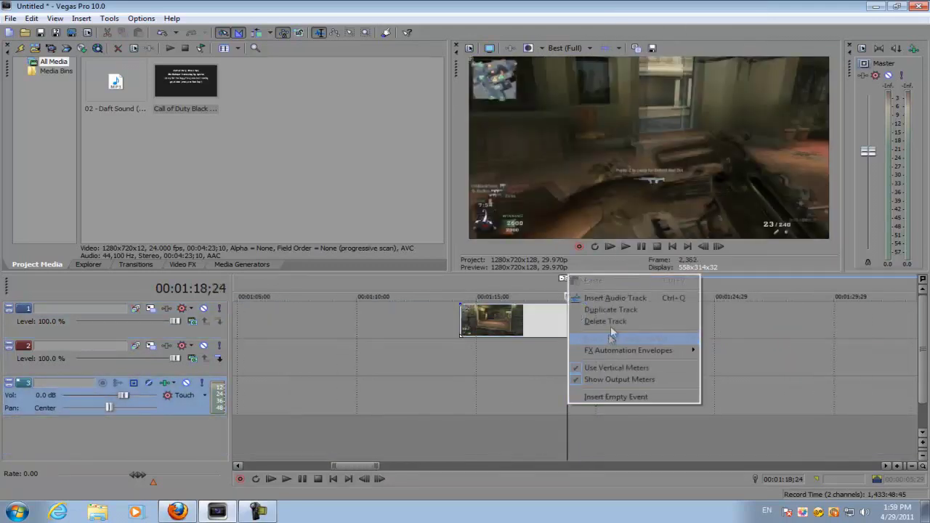
pyautogui.click(611, 336)
pyautogui.scroll(-6, 535, 345)
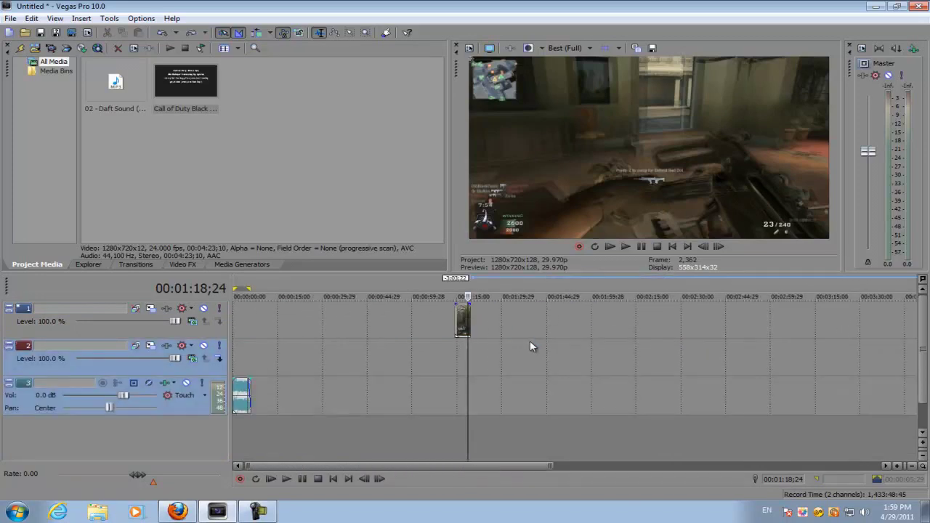
pyautogui.rightClick(413, 355)
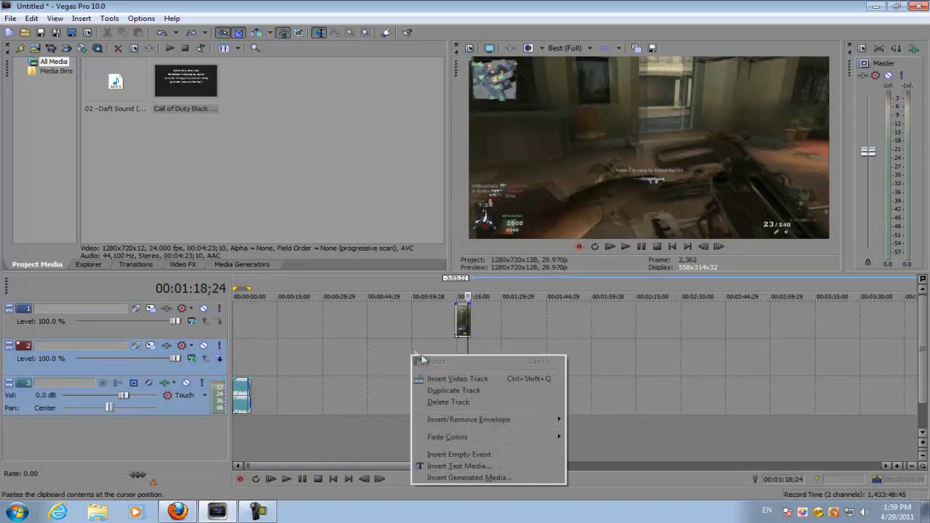
pyautogui.click(469, 298)
pyautogui.scroll(4, 490, 318)
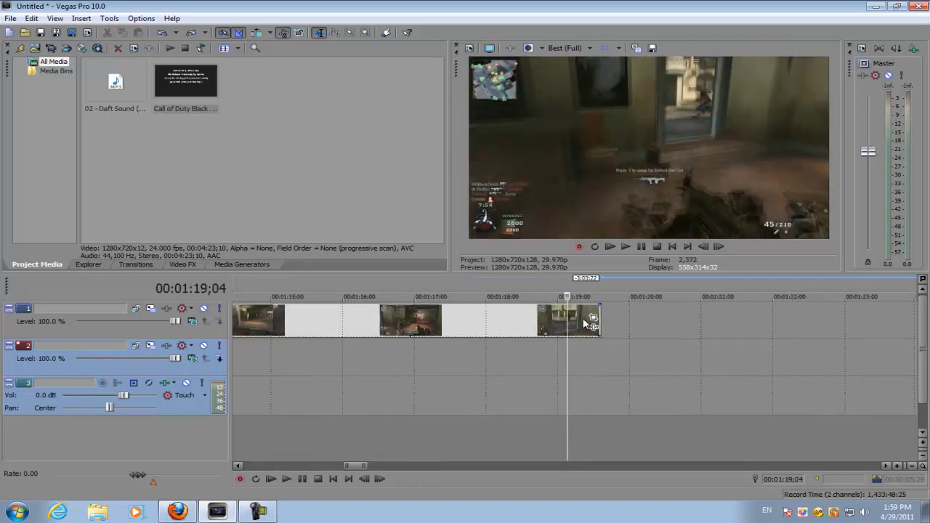
# - Park the cursor on the doorway frame at 00:01:19;16, just before the clip end
pyautogui.click(593, 320)
pyautogui.press('End')
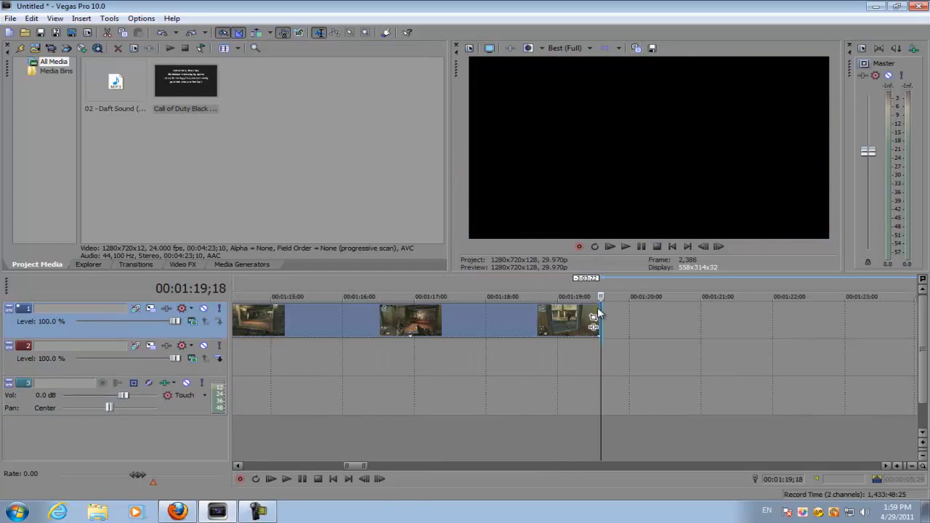
pyautogui.scroll(3, 596, 312)
pyautogui.click(523, 317)
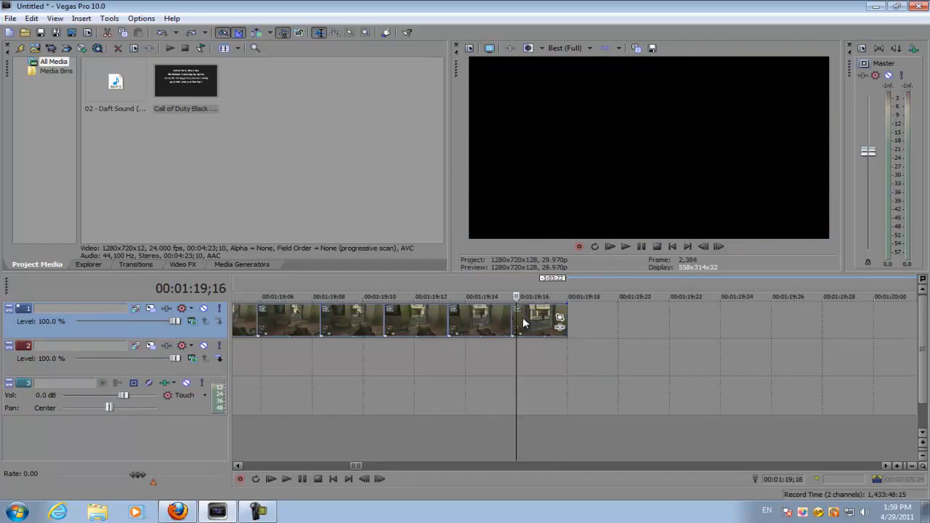
# - Save the current frame as the snapshot Image1.jpg in the Desktop's Test folder
pyautogui.click(652, 48)
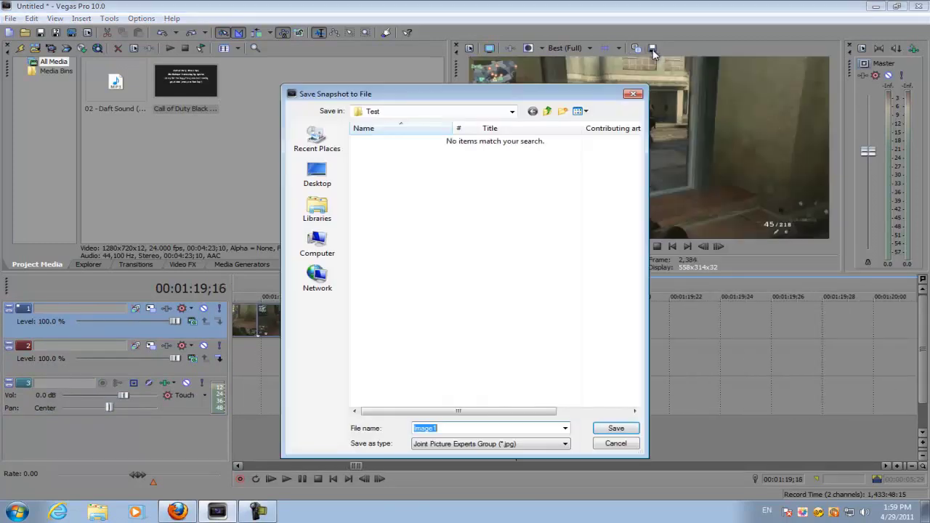
pyautogui.click(318, 176)
pyautogui.doubleClick(448, 271)
pyautogui.click(637, 428)
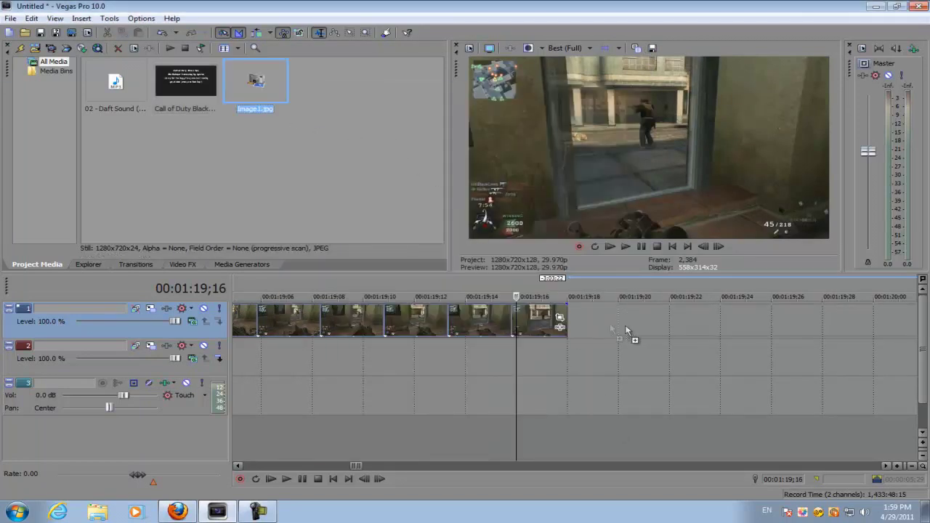
# - Place Image1 on track 1 after the gameplay clip and trim its end to about 8 seconds
pyautogui.click(582, 313)
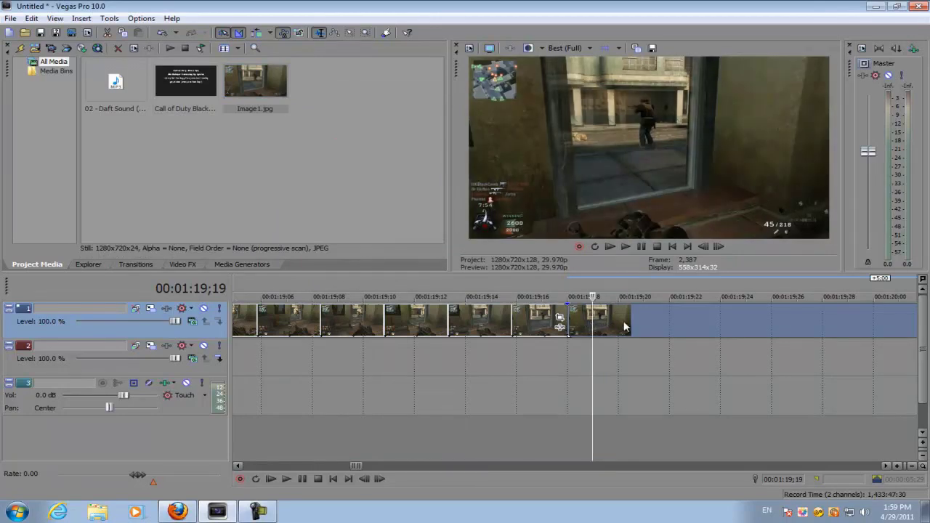
pyautogui.scroll(-3, 633, 318)
pyautogui.scroll(-5, 647, 318)
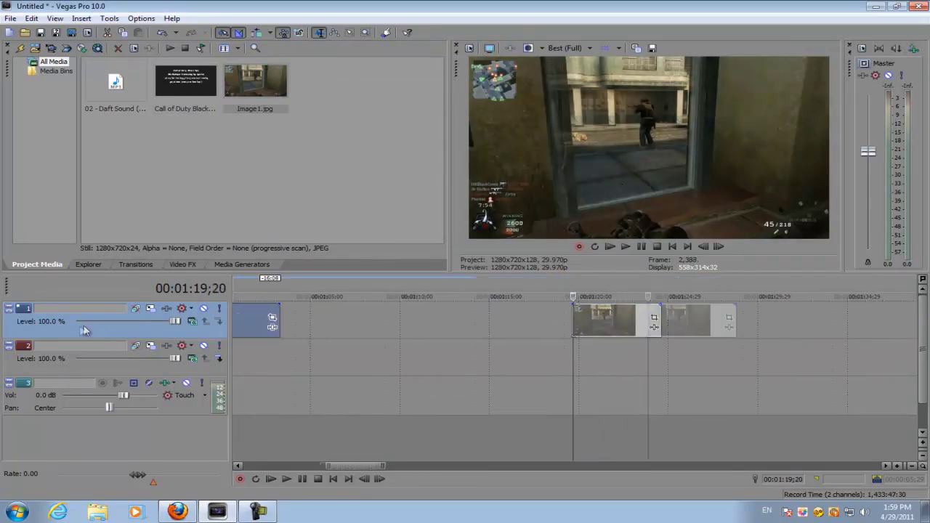
pyautogui.scroll(-4, 434, 359)
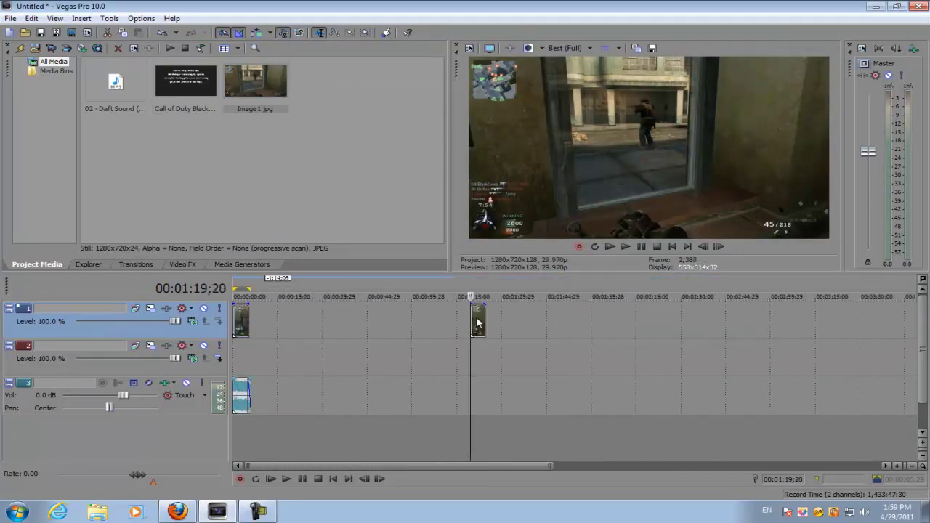
pyautogui.click(254, 320)
pyautogui.scroll(6, 499, 335)
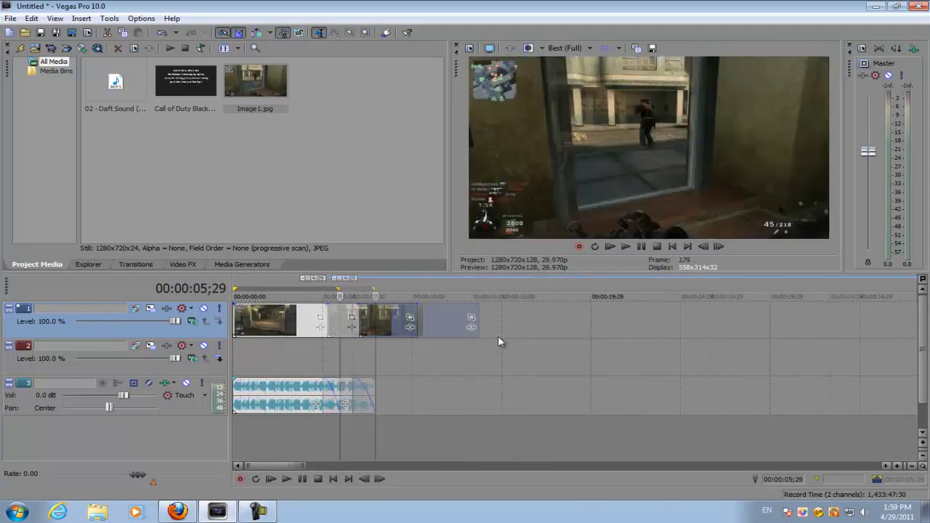
pyautogui.moveTo(602, 308); pyautogui.dragTo(519, 314)
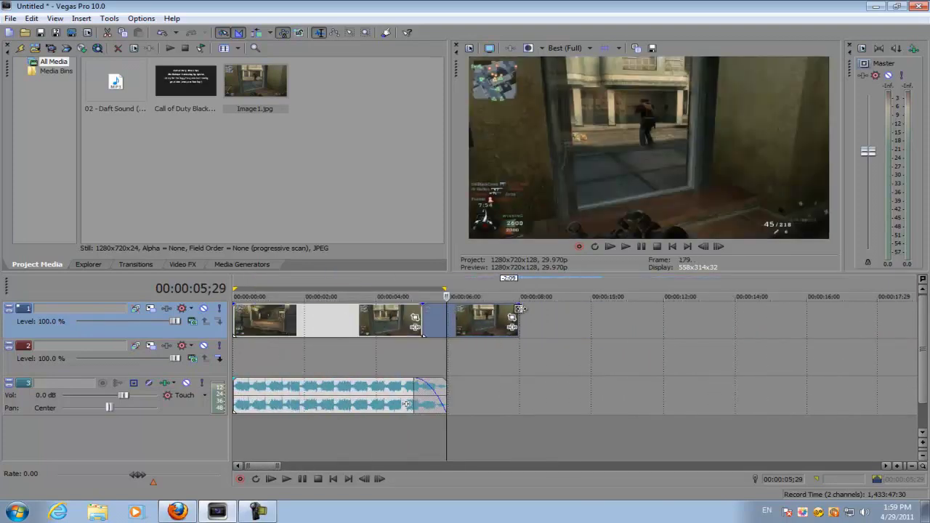
# - Play back the edit and return the cursor to 00:00:05;09
pyautogui.click(424, 309)
pyautogui.click(434, 315)
pyautogui.press('space')
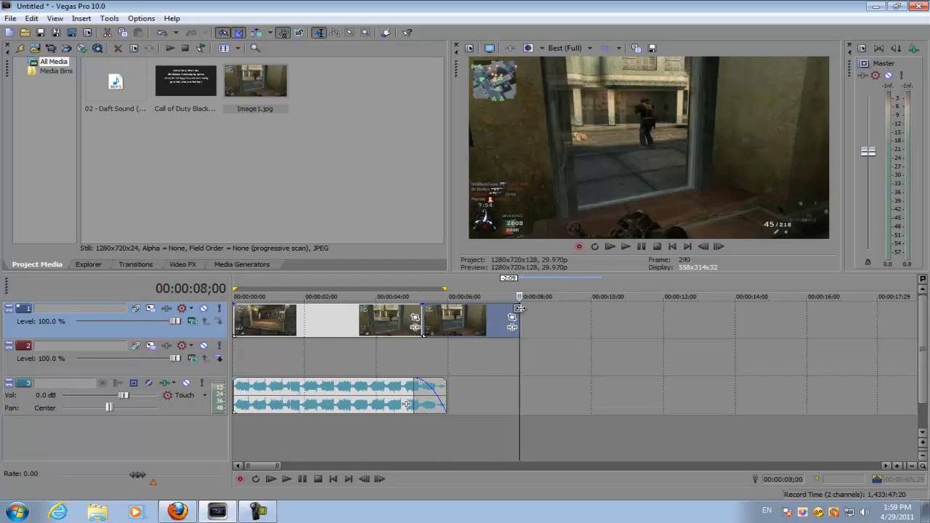
pyautogui.scroll(-3, 422, 312)
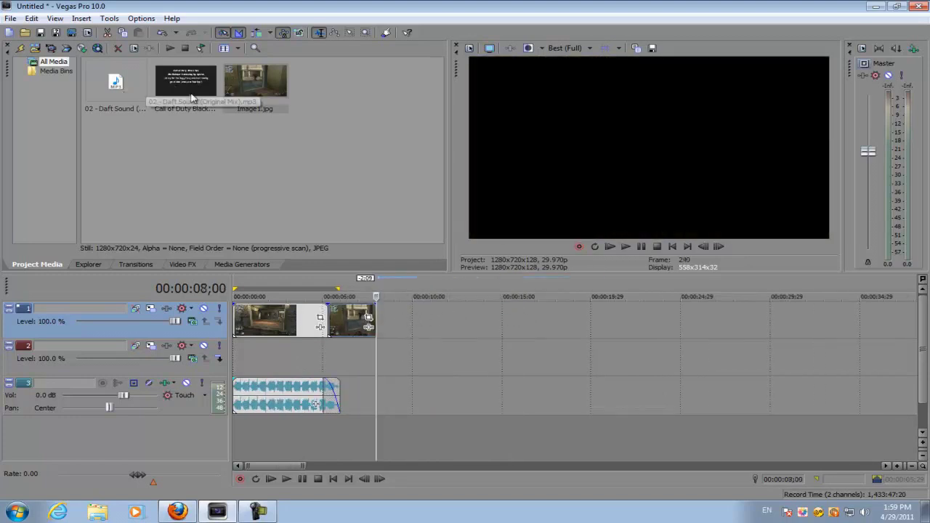
pyautogui.click(329, 317)
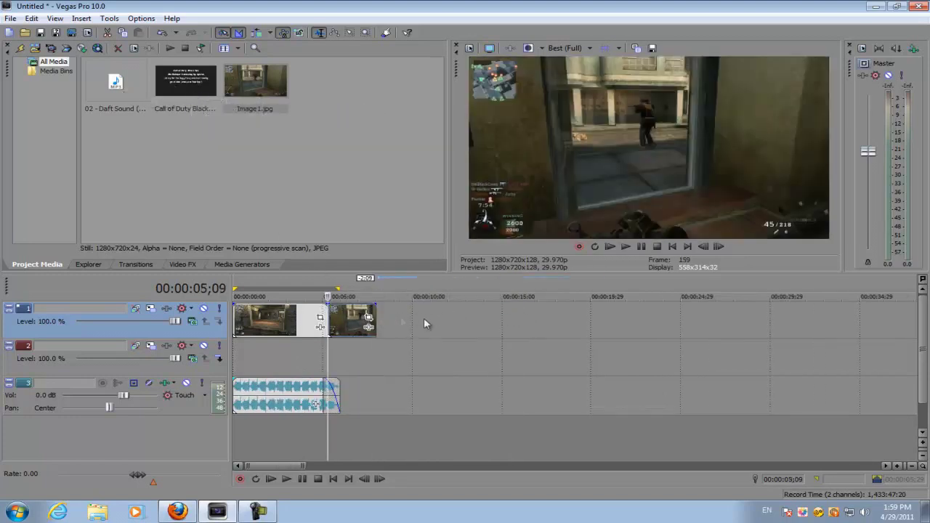
pyautogui.scroll(5, 423, 317)
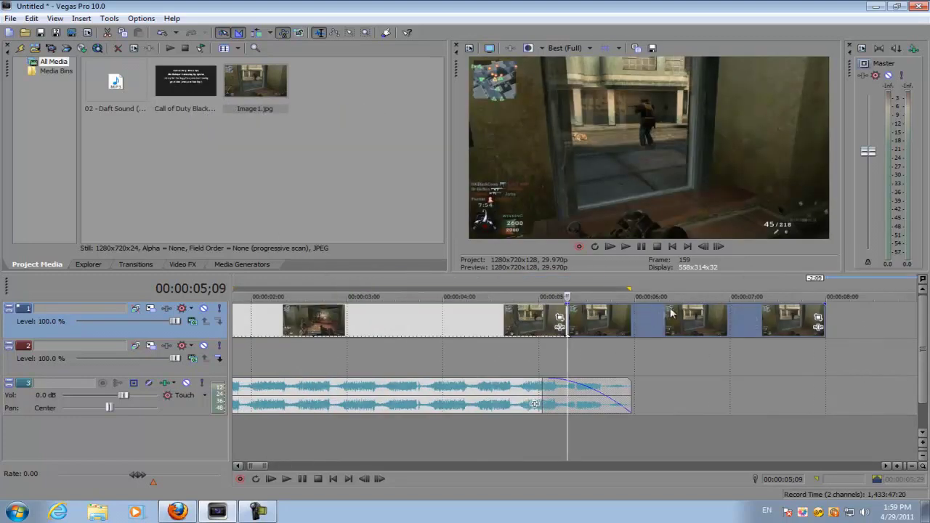
# - Enable masking on Image1 in Event Pan/Crop and draw a closed path around the doorway
pyautogui.click(819, 318)
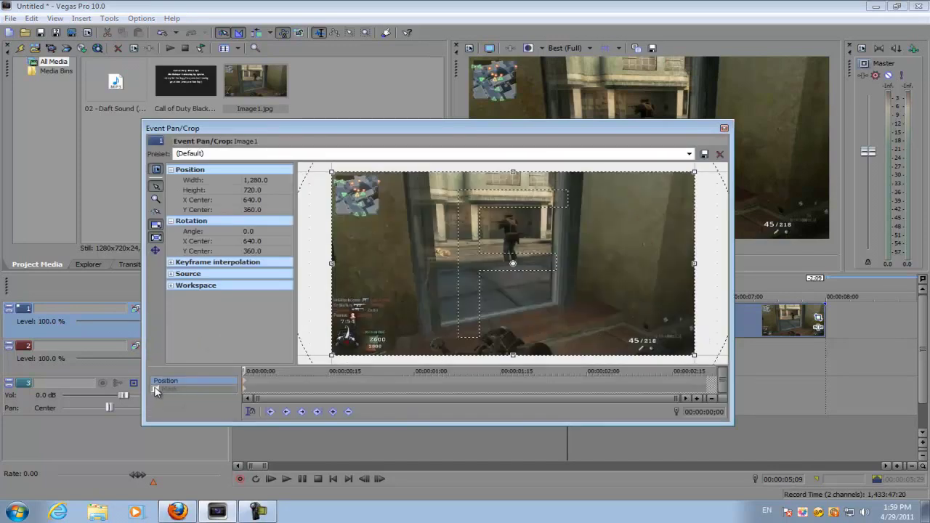
pyautogui.click(154, 389)
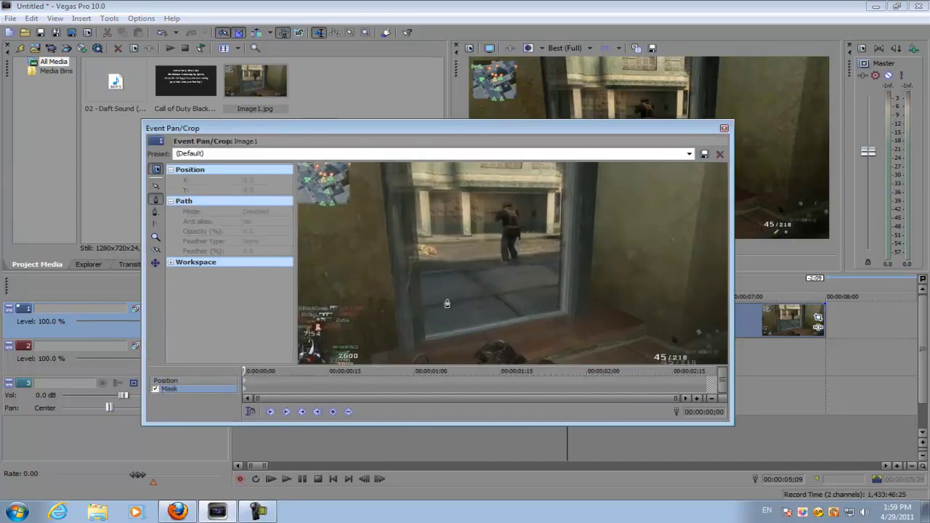
pyautogui.moveTo(447, 304); pyautogui.dragTo(408, 352)
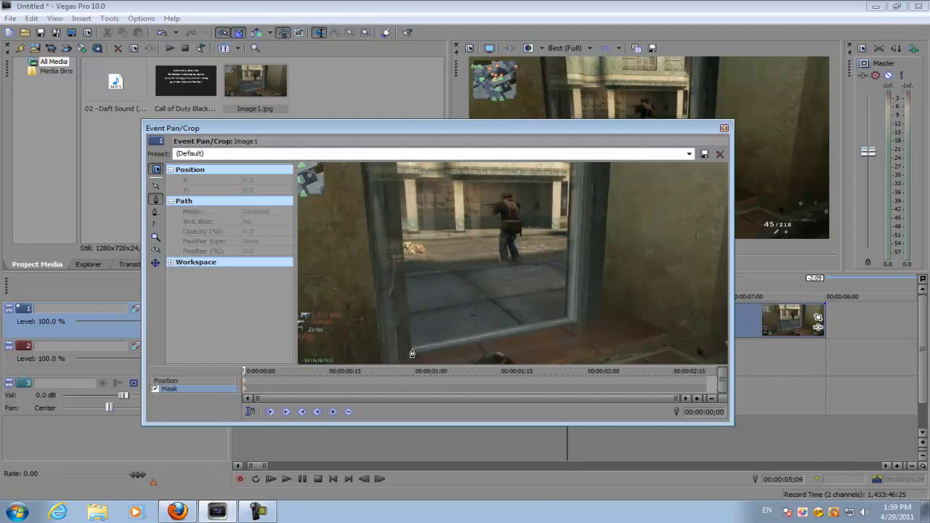
pyautogui.click(412, 353)
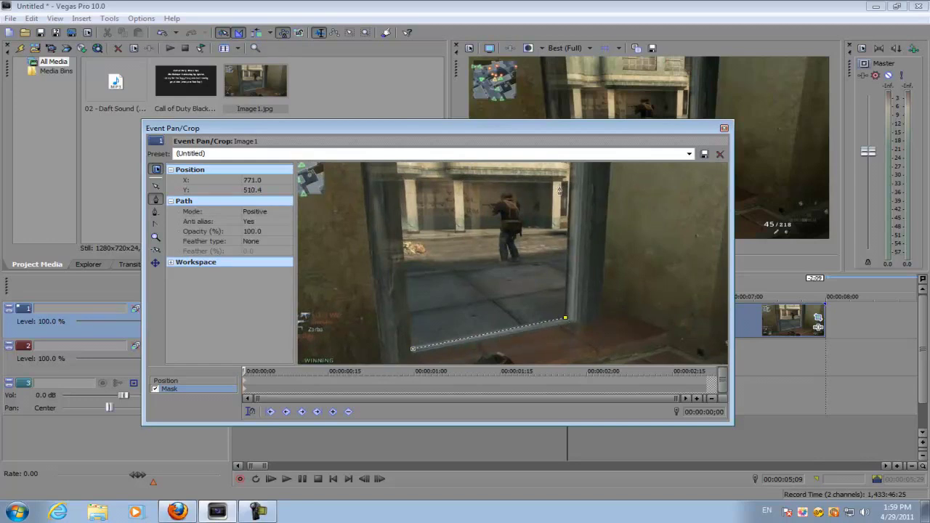
pyautogui.scroll(-1, 559, 190)
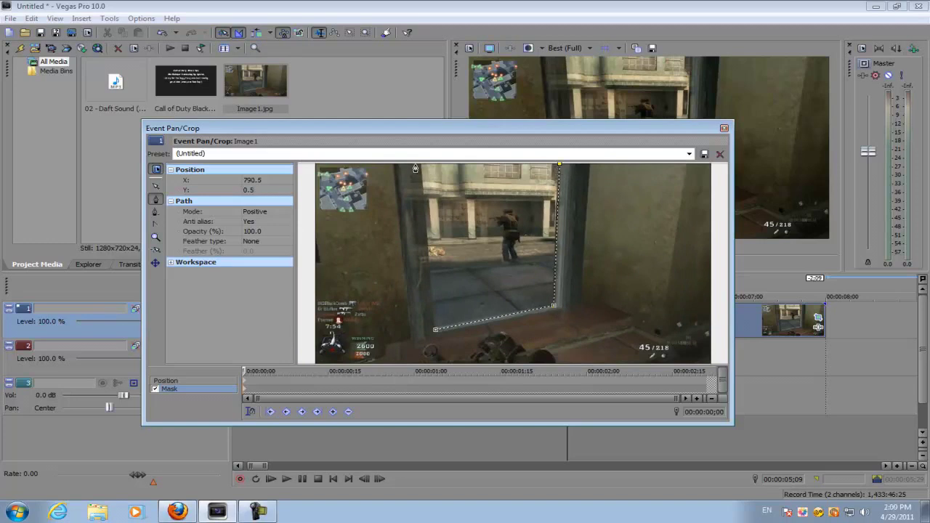
pyautogui.click(435, 331)
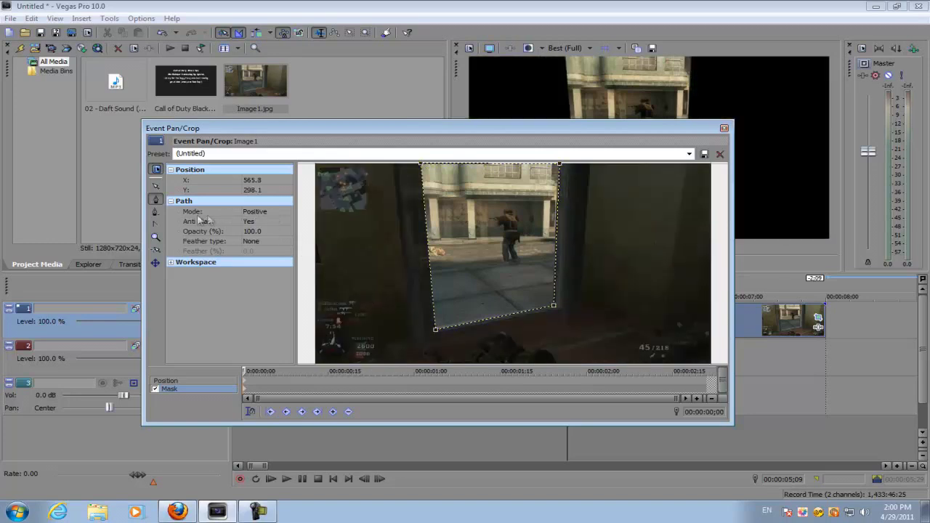
pyautogui.click(173, 204)
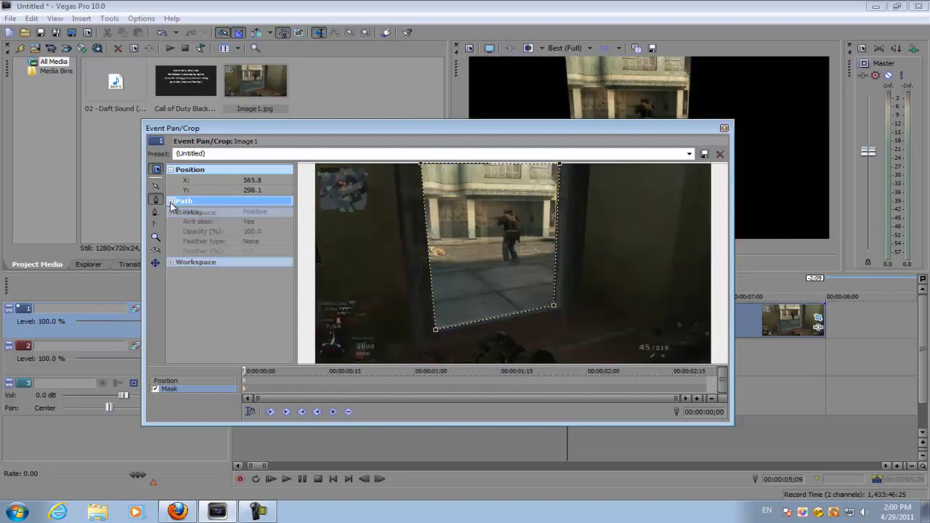
pyautogui.click(273, 212)
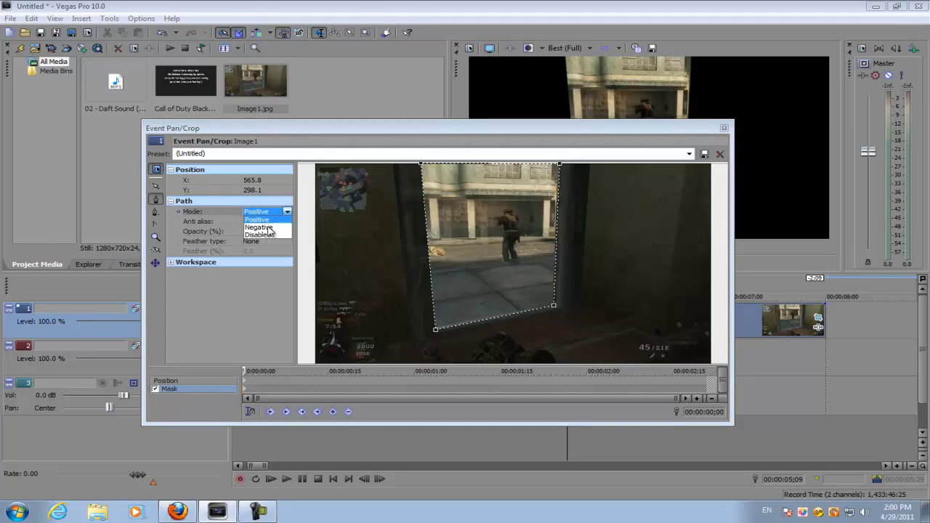
# - Set the doorway mask's Mode to Negative with feather type Out at 2.0%
pyautogui.click(258, 227)
pyautogui.moveTo(446, 130); pyautogui.dragTo(432, 233)
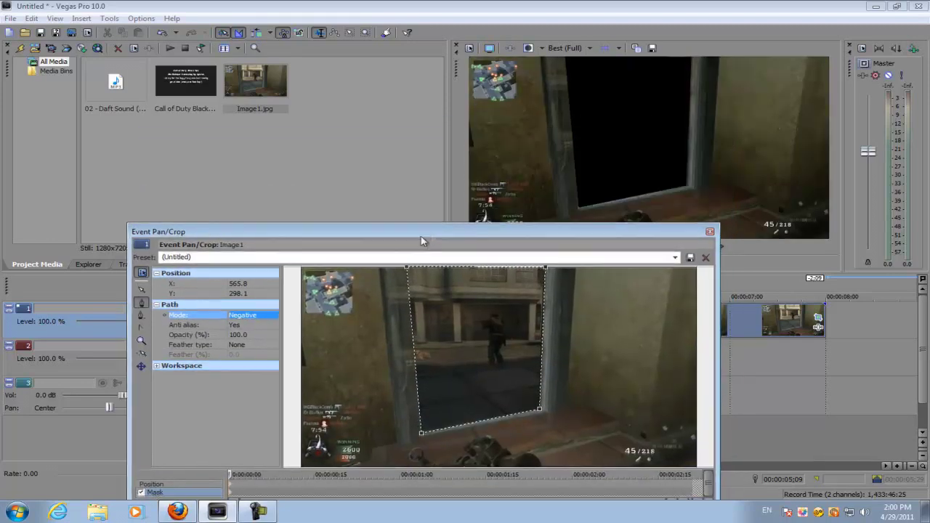
pyautogui.click(243, 346)
pyautogui.click(236, 360)
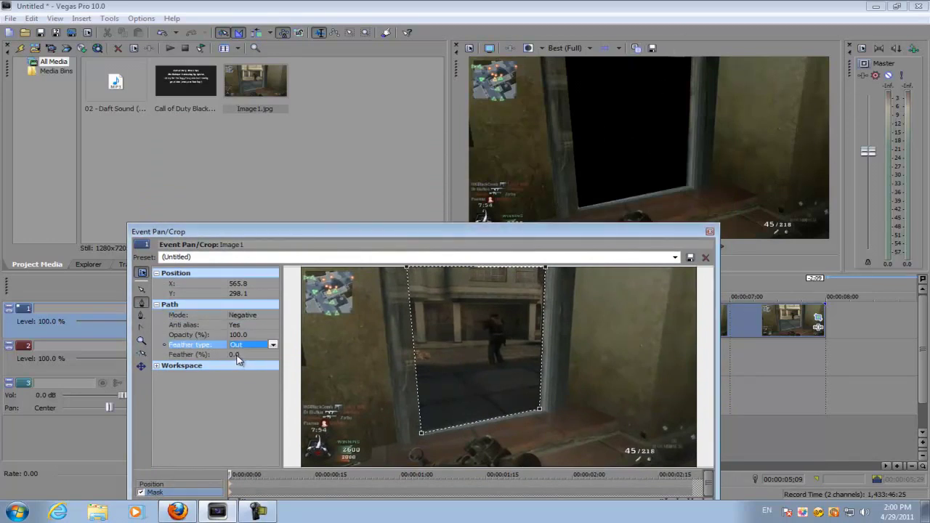
pyautogui.click(247, 354)
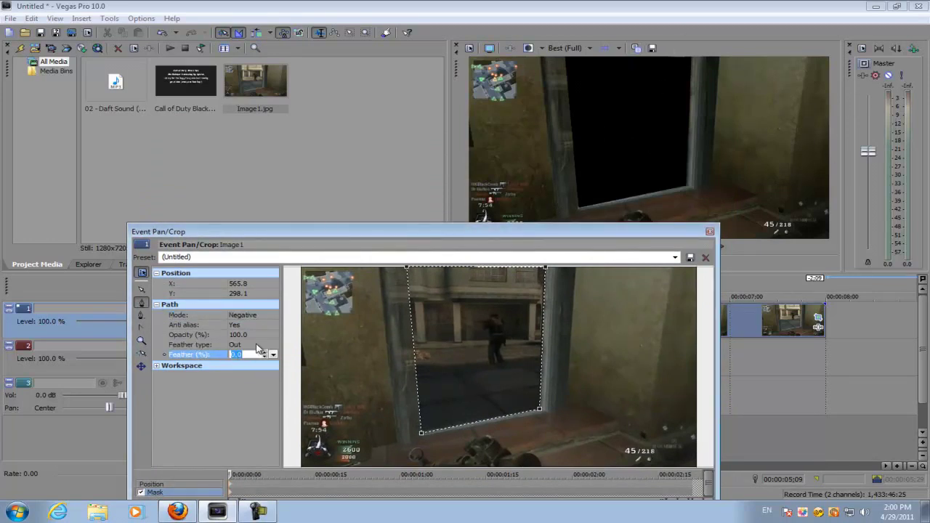
pyautogui.press('Return')
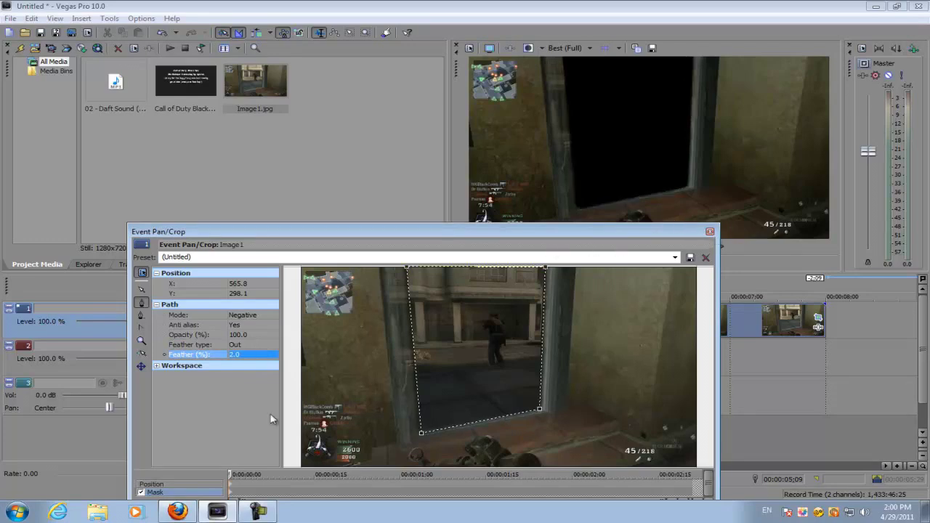
pyautogui.moveTo(354, 232); pyautogui.dragTo(352, 131)
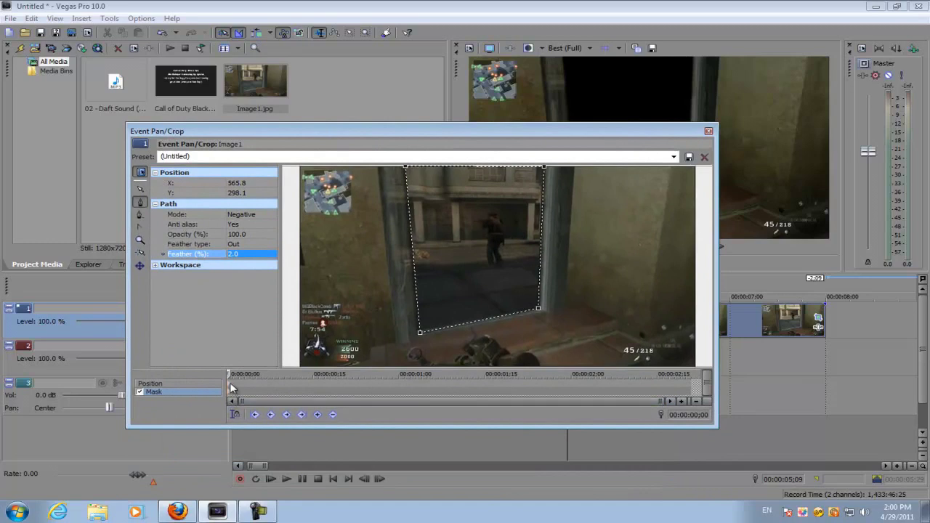
# - At the snapshot's end, shrink the crop to 215.7 x 121.4 on the doorway, then close Pan/Crop
pyautogui.click(230, 385)
pyautogui.scroll(5, 278, 376)
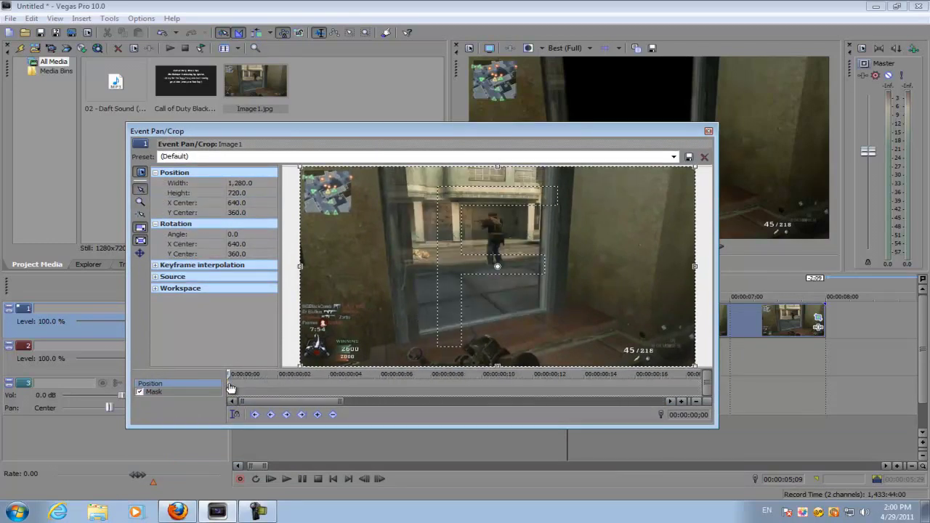
pyautogui.scroll(-3, 443, 272)
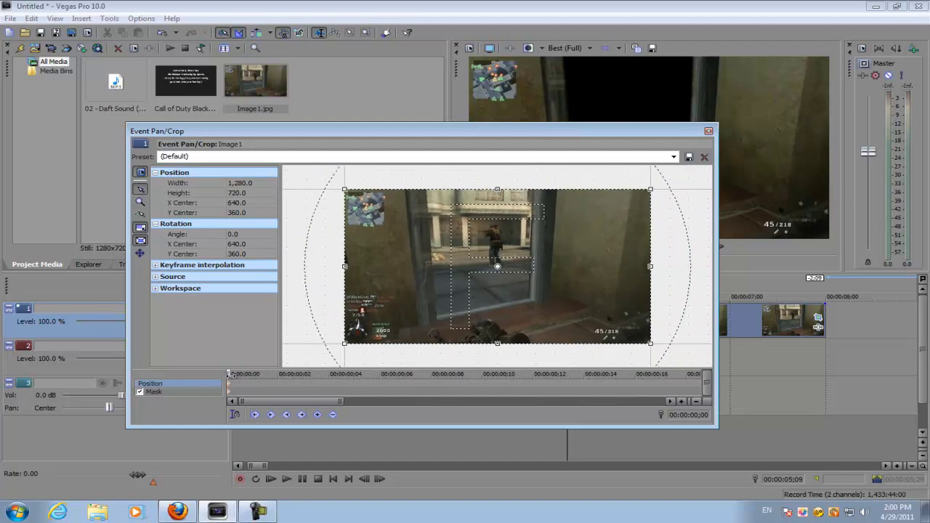
pyautogui.moveTo(398, 378); pyautogui.dragTo(735, 386)
pyautogui.scroll(-5, 618, 385)
pyautogui.scroll(-2, 441, 353)
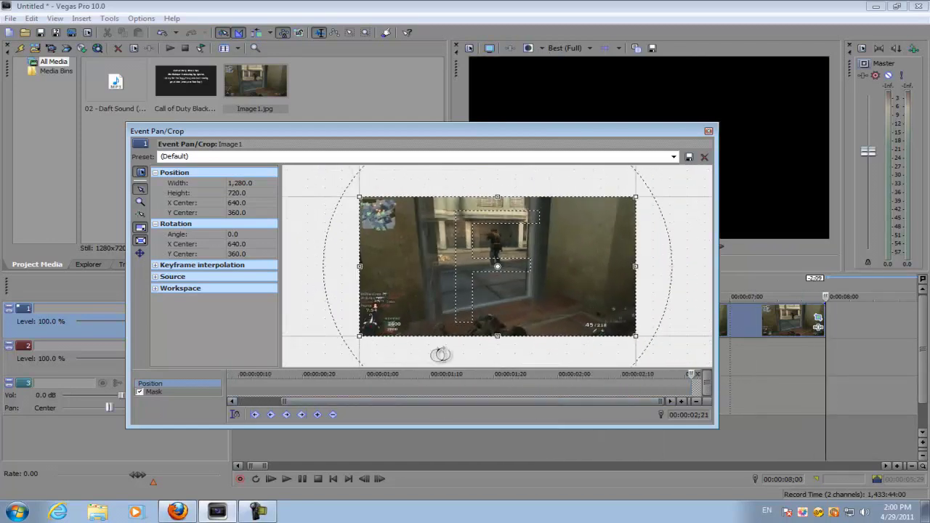
pyautogui.moveTo(509, 198); pyautogui.dragTo(527, 255)
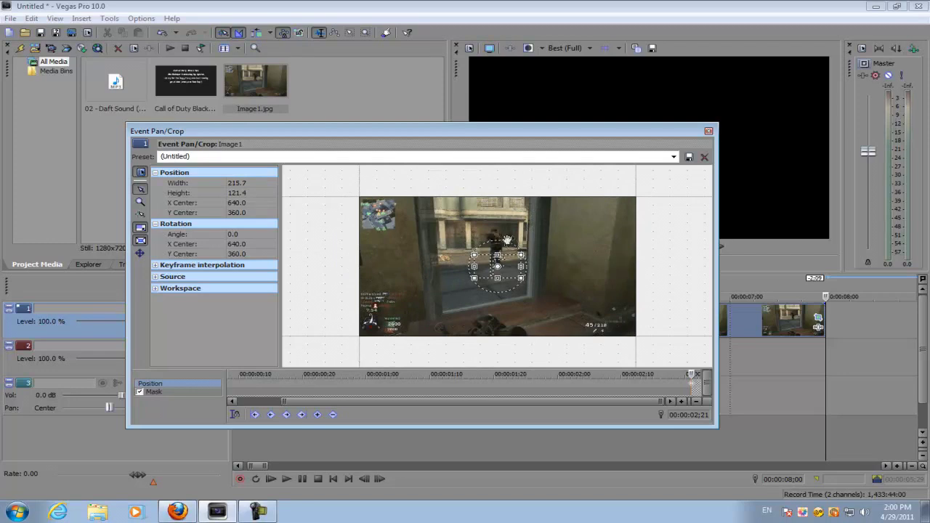
pyautogui.scroll(2, 506, 240)
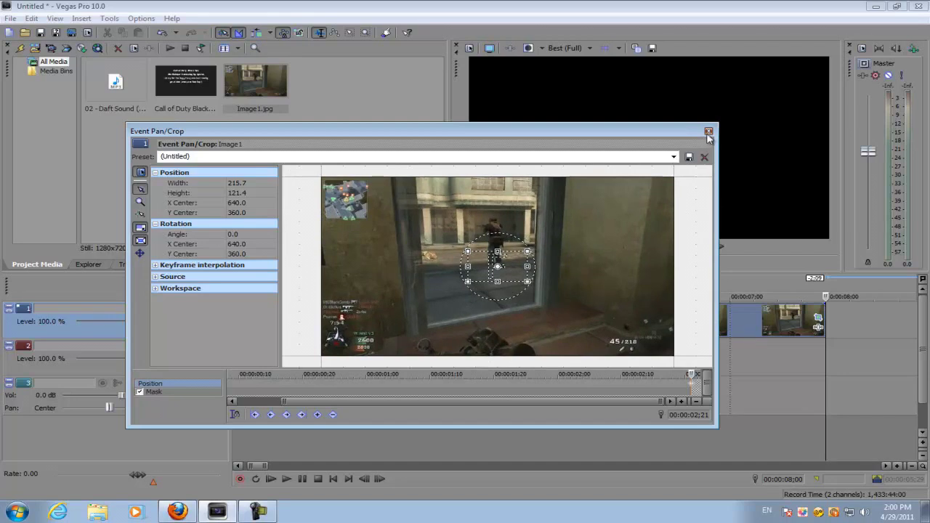
pyautogui.click(708, 133)
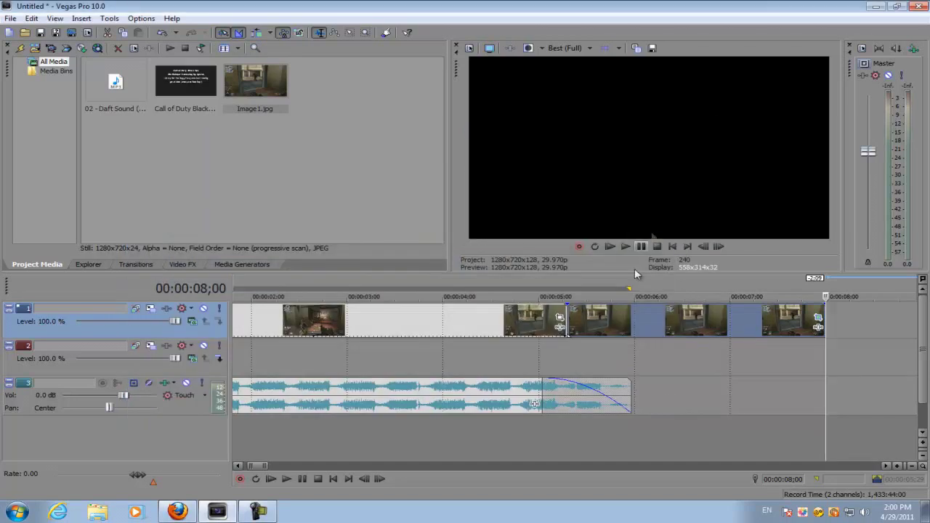
# - Play back the doorway cut from 00:00:05;09
pyautogui.click(568, 320)
pyautogui.press('space')
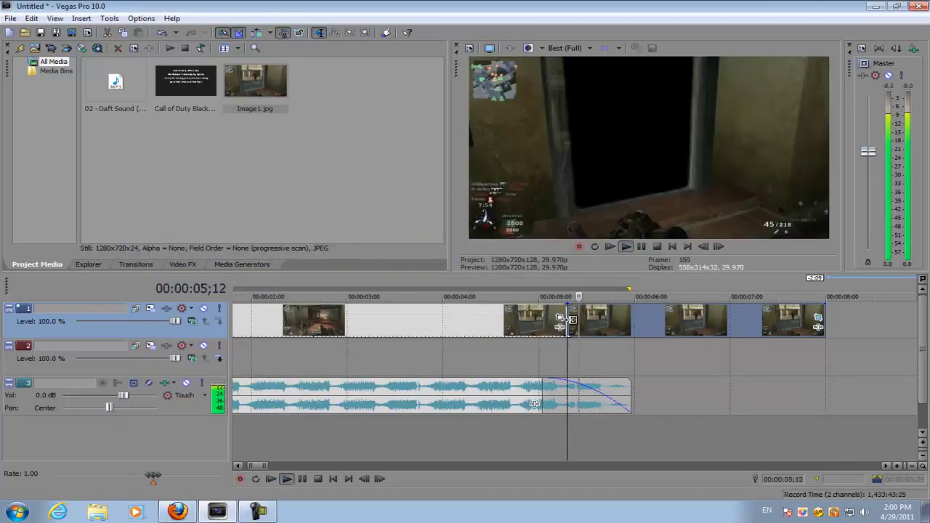
pyautogui.scroll(-10, 576, 321)
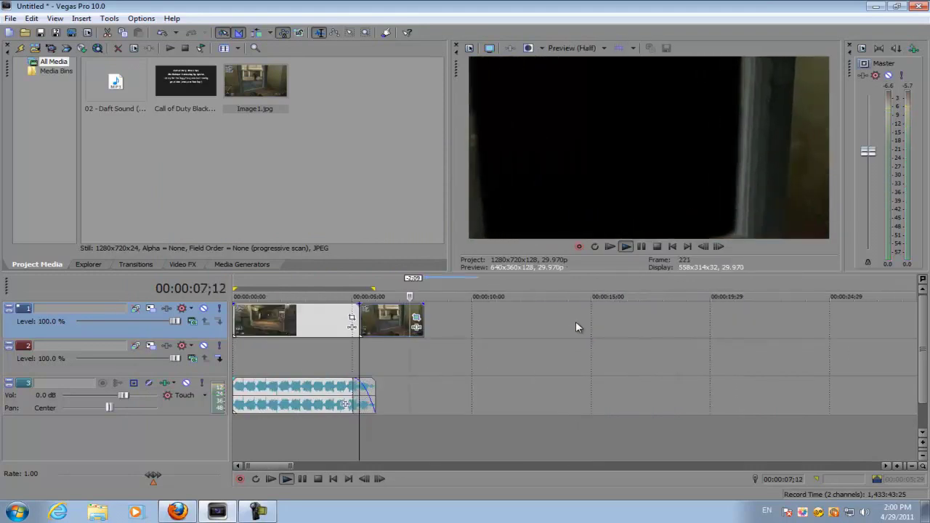
pyautogui.press('space')
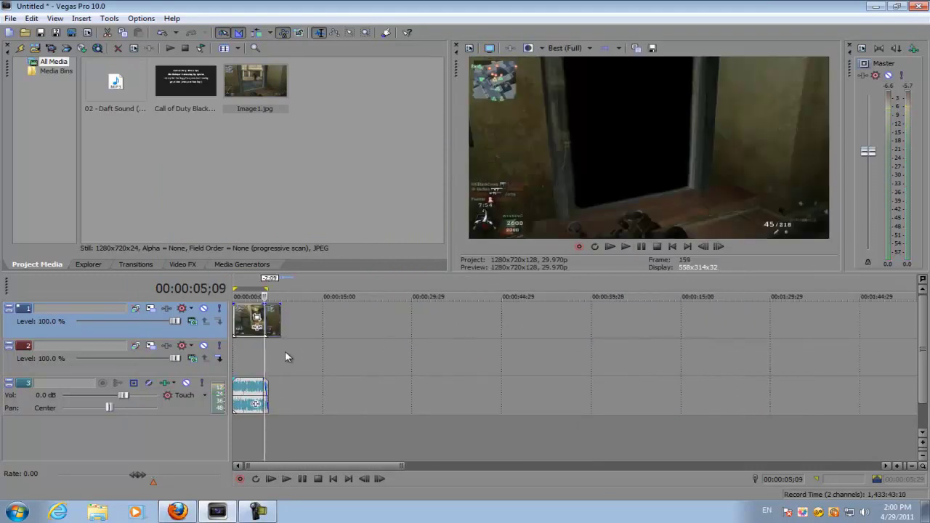
# - Add the Call of Duty footage to track 2 and trim its start at the cursor
pyautogui.click(285, 357)
pyautogui.moveTo(203, 84); pyautogui.dragTo(364, 357)
pyautogui.click(538, 362)
pyautogui.click(577, 357)
pyautogui.rightClick(488, 354)
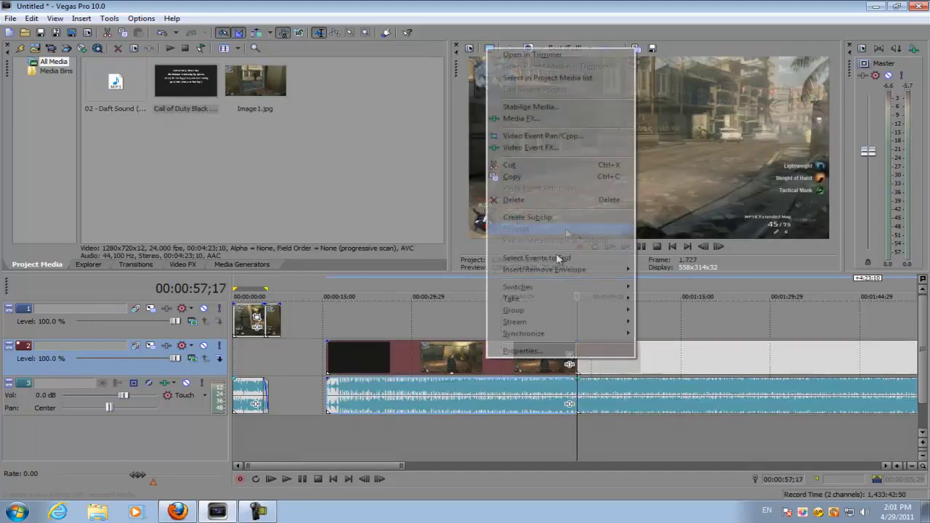
pyautogui.click(573, 201)
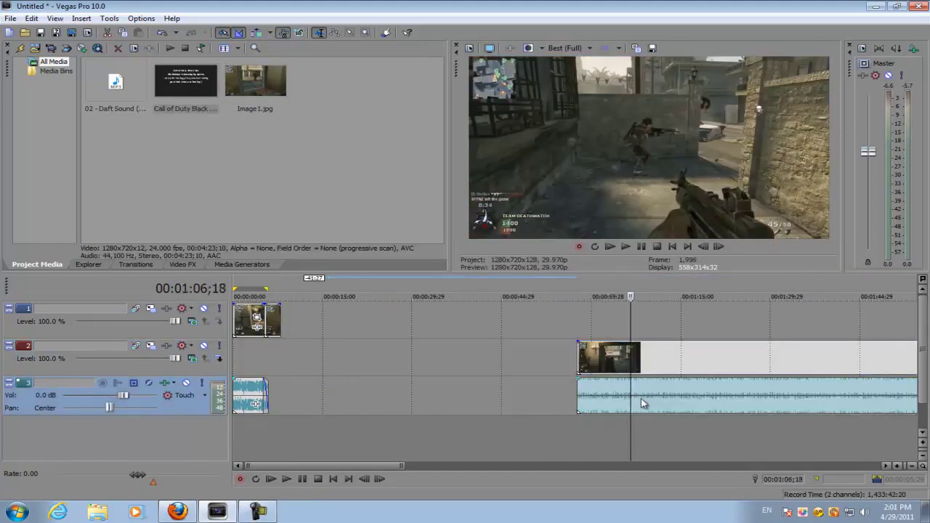
# - Delete the footage's own audio and slide the footage to start at 00:00:05;09
pyautogui.rightClick(644, 401)
pyautogui.click(705, 241)
pyautogui.moveTo(667, 353); pyautogui.dragTo(350, 344)
pyautogui.click(350, 343)
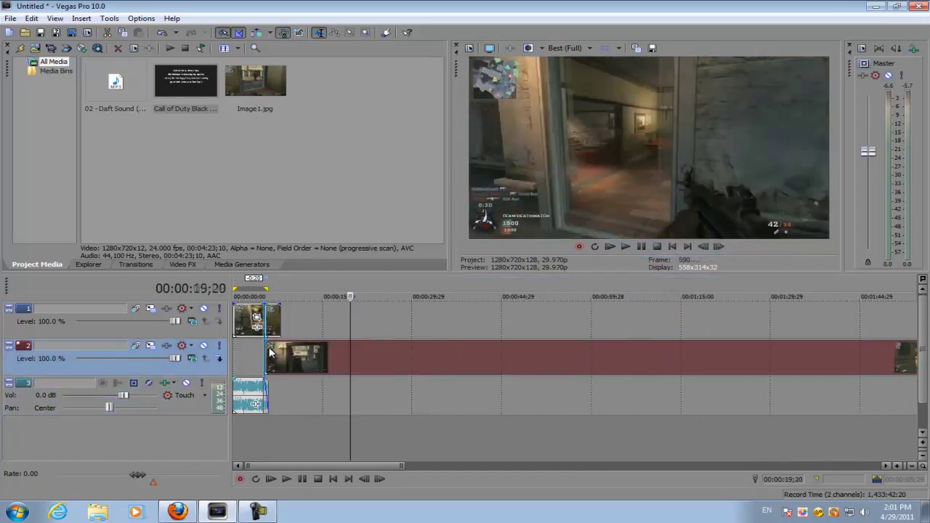
pyautogui.click(266, 356)
pyautogui.scroll(6, 458, 359)
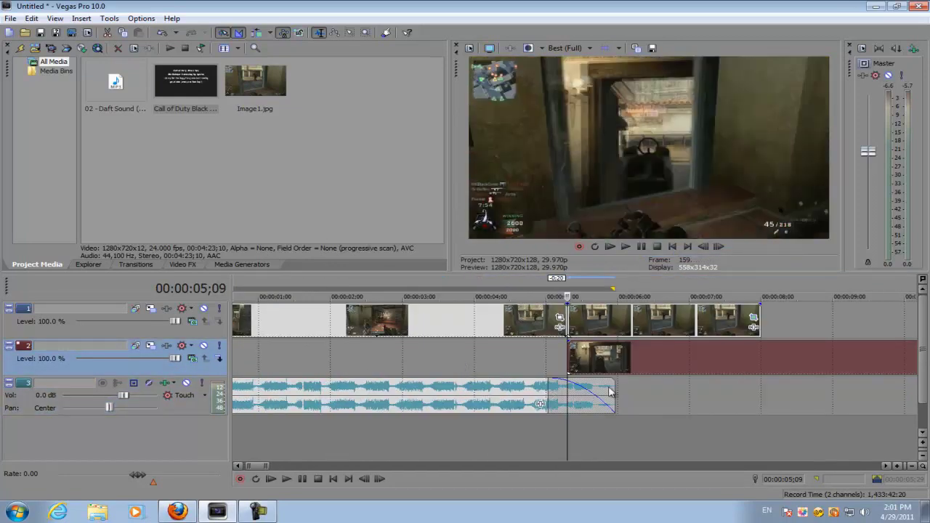
# - Lengthen the music event under the new footage and move its fade-out to the new end
pyautogui.moveTo(612, 386); pyautogui.dragTo(875, 393)
pyautogui.moveTo(813, 391); pyautogui.dragTo(760, 385)
pyautogui.click(561, 322)
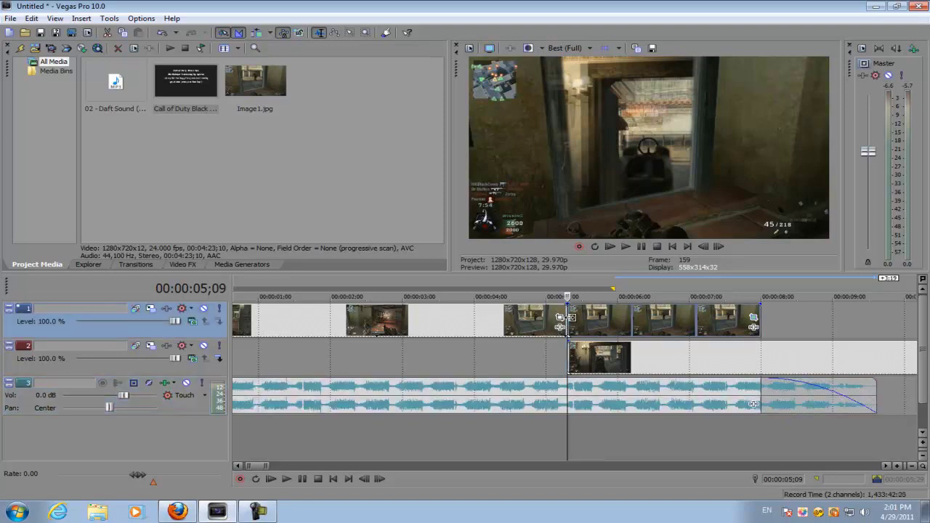
# - Split the track 2 footage at the 10-second mark
pyautogui.scroll(-5, 509, 356)
pyautogui.click(472, 359)
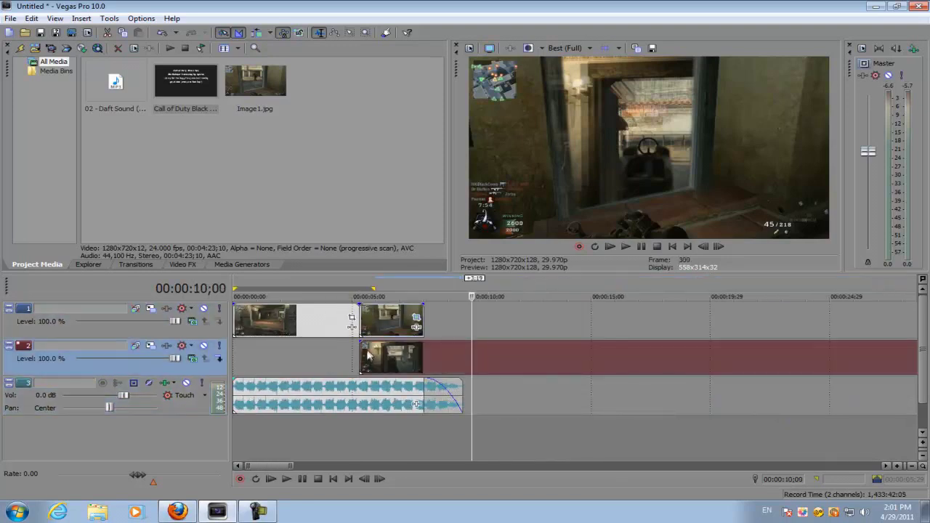
pyautogui.press('s')
pyautogui.rightClick(529, 355)
# - Delete the track 2 footage past 10 seconds and try Draft (Auto) preview quality
pyautogui.click(580, 193)
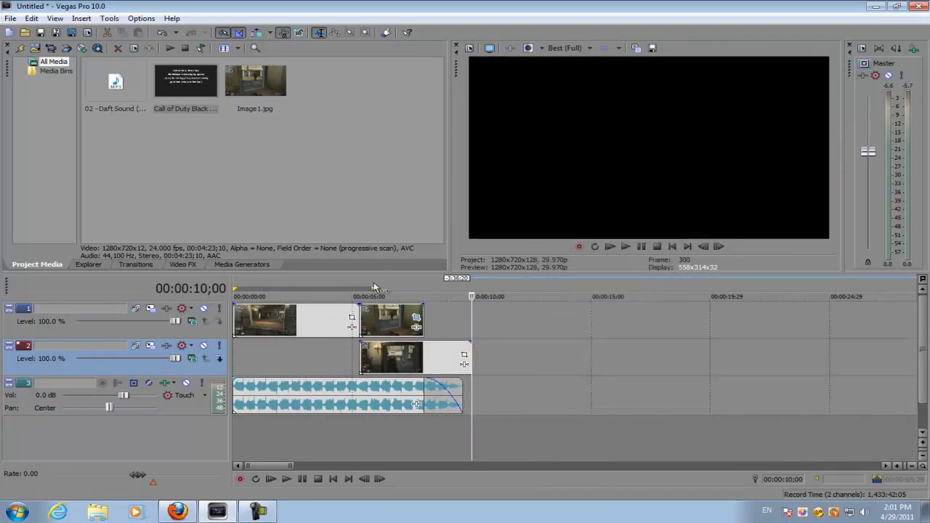
pyautogui.click(559, 47)
pyautogui.moveTo(594, 65)
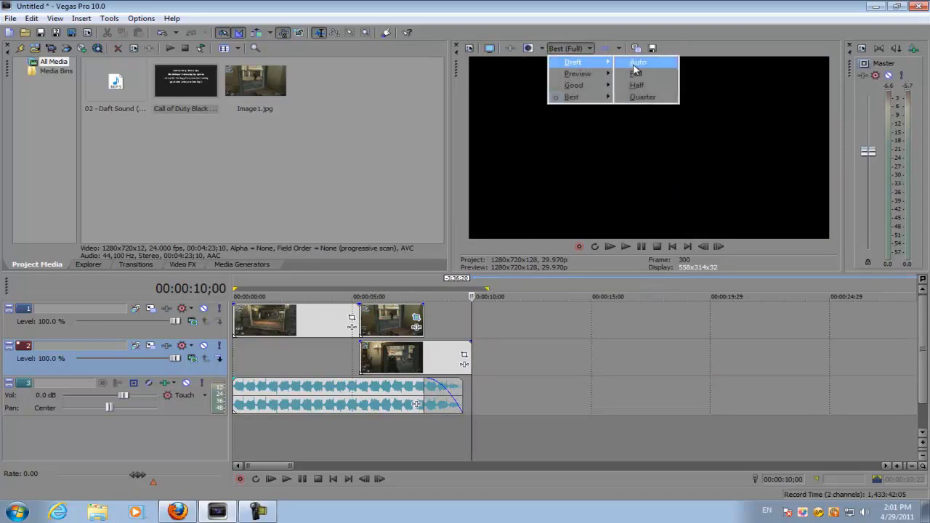
pyautogui.click(637, 64)
# - Switch preview quality to Preview (Auto) and play the project back from the start
pyautogui.click(574, 48)
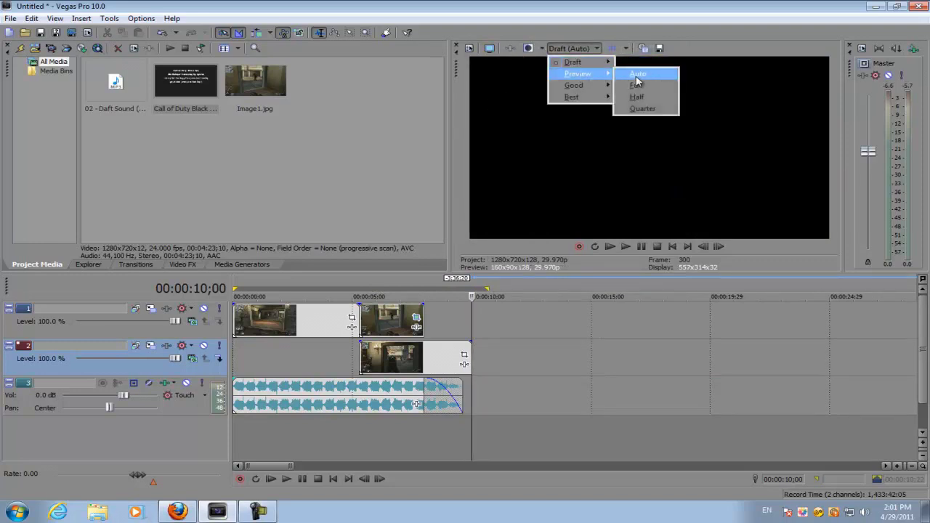
pyautogui.click(632, 77)
pyautogui.press('space')
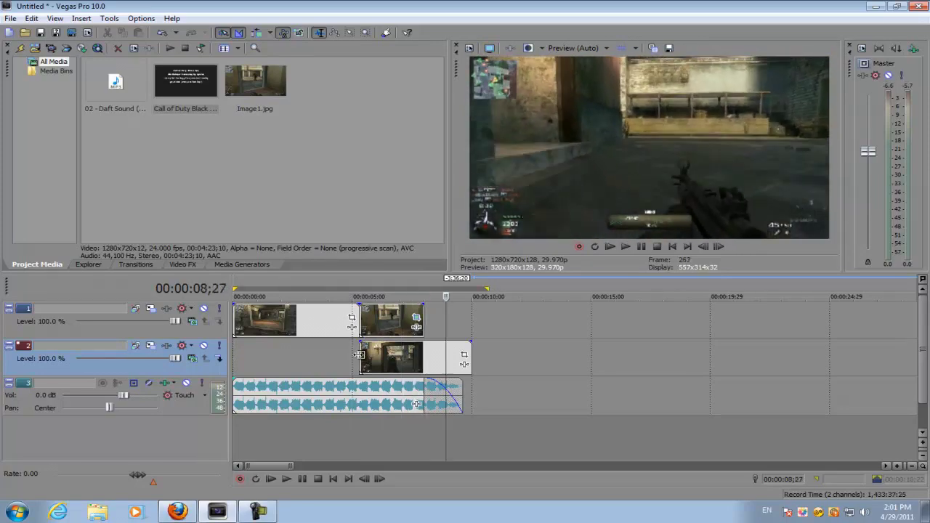
pyautogui.press('space')
pyautogui.press('space')
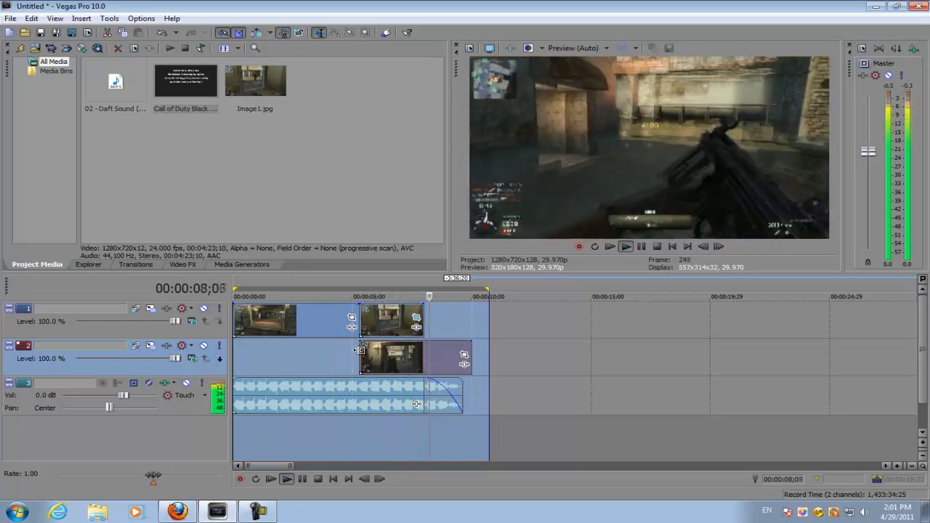
pyautogui.click(437, 301)
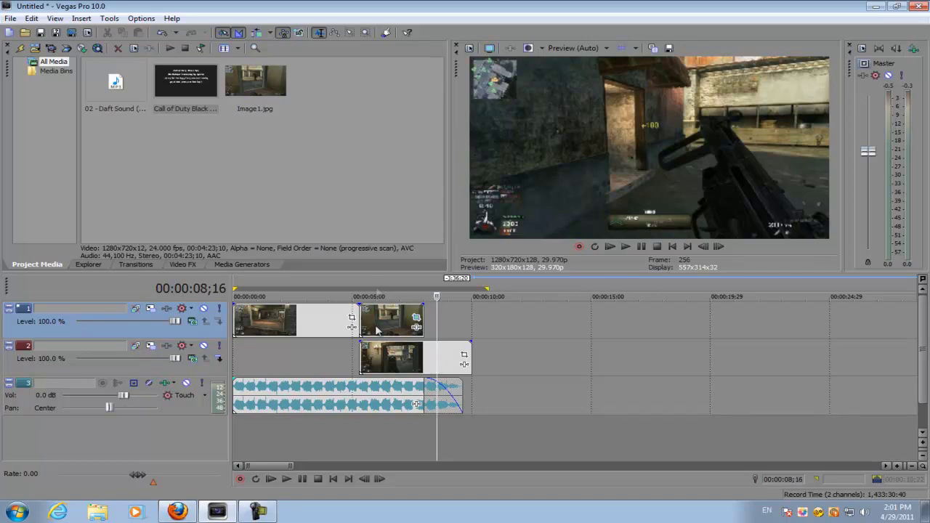
pyautogui.scroll(-4, 445, 355)
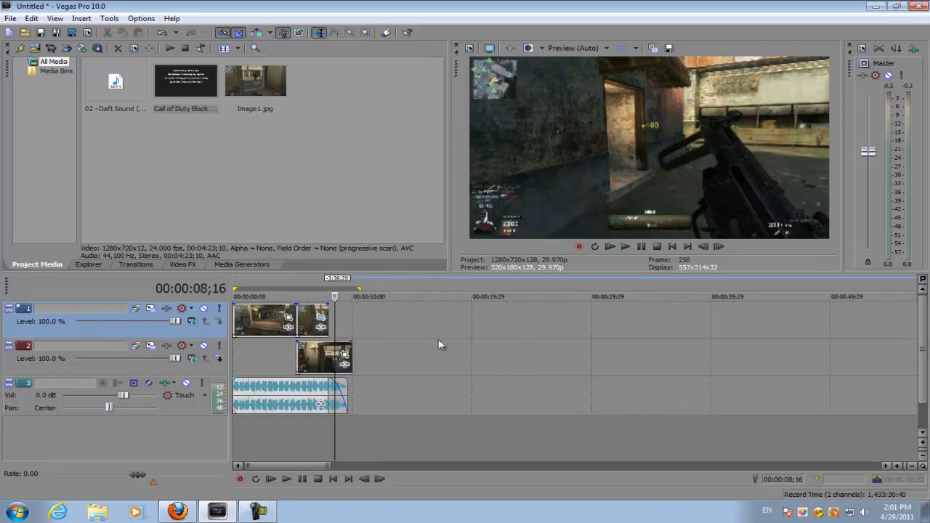
pyautogui.click(354, 323)
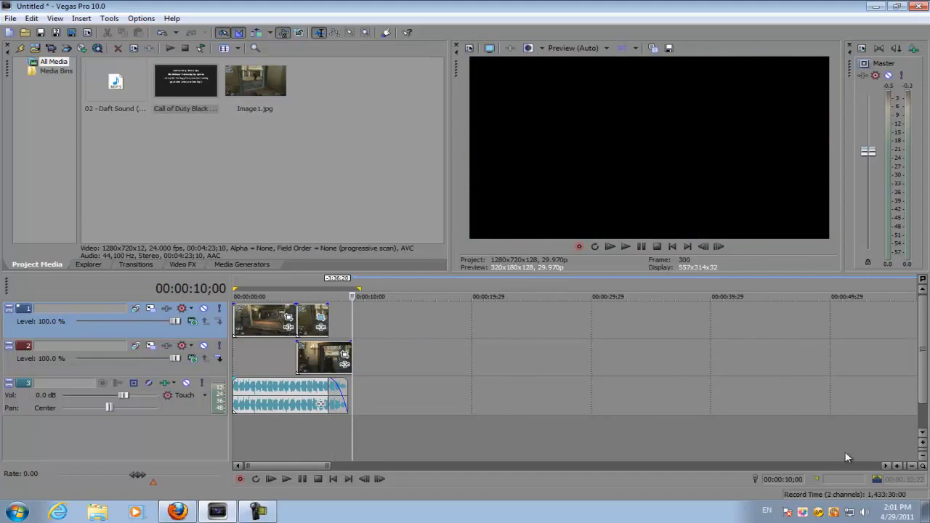
pyautogui.click(262, 513)
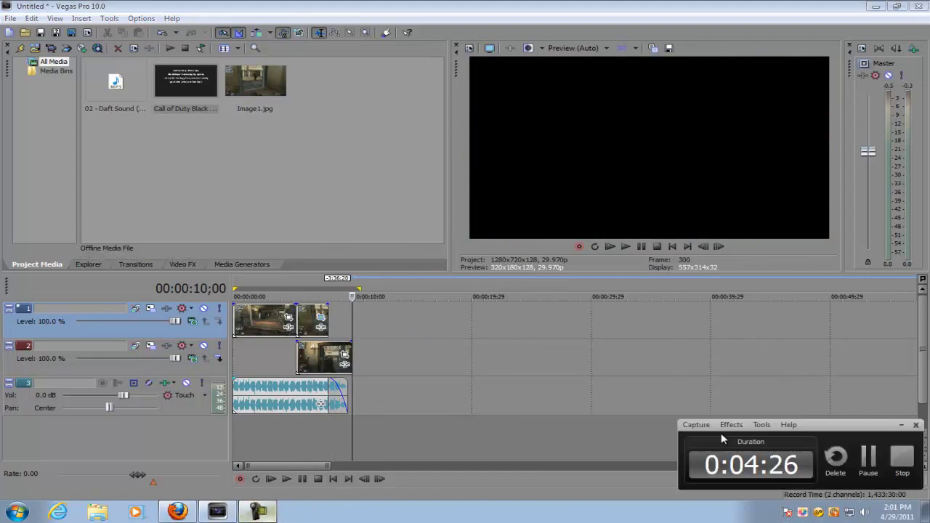